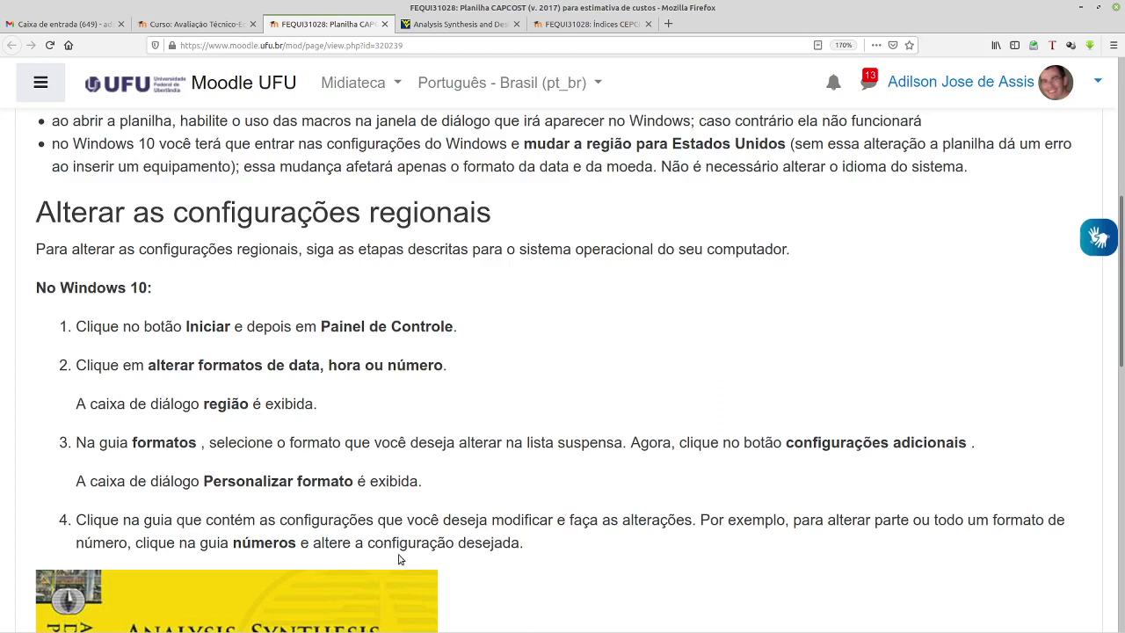
Switch from the regional-settings instructions page in Firefox to the CAPCOST_2017_rev2 workbook in the Win7Pro virtual machine
{"action": "scroll", "coordinate": [398, 559], "scroll_direction": "down", "scroll_amount": 1}
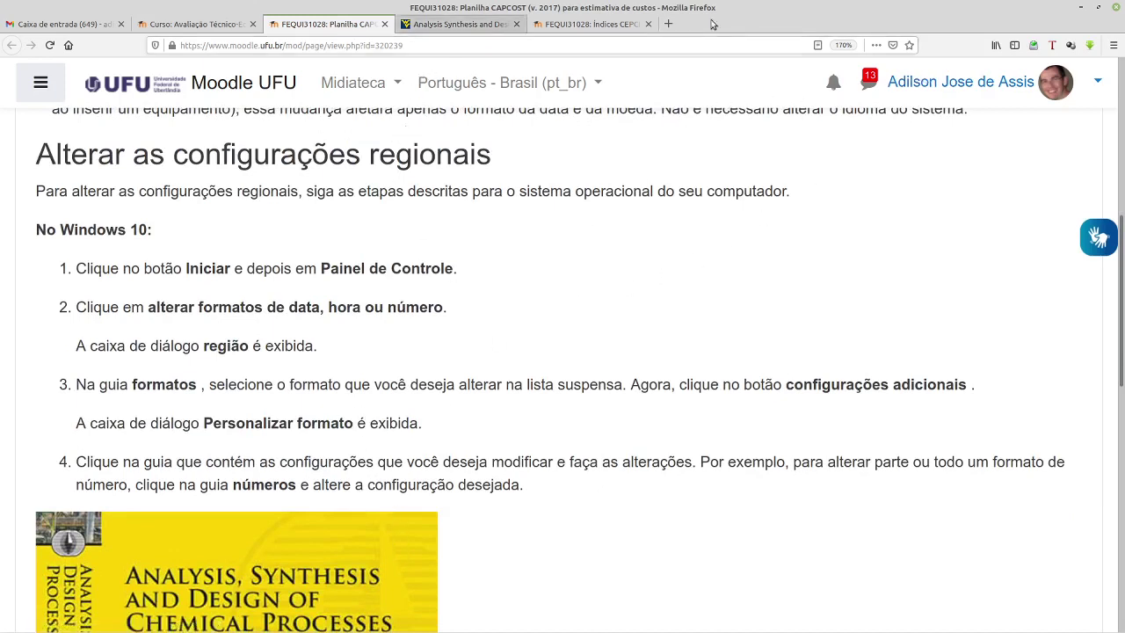
{"action": "left_click", "coordinate": [1082, 8]}
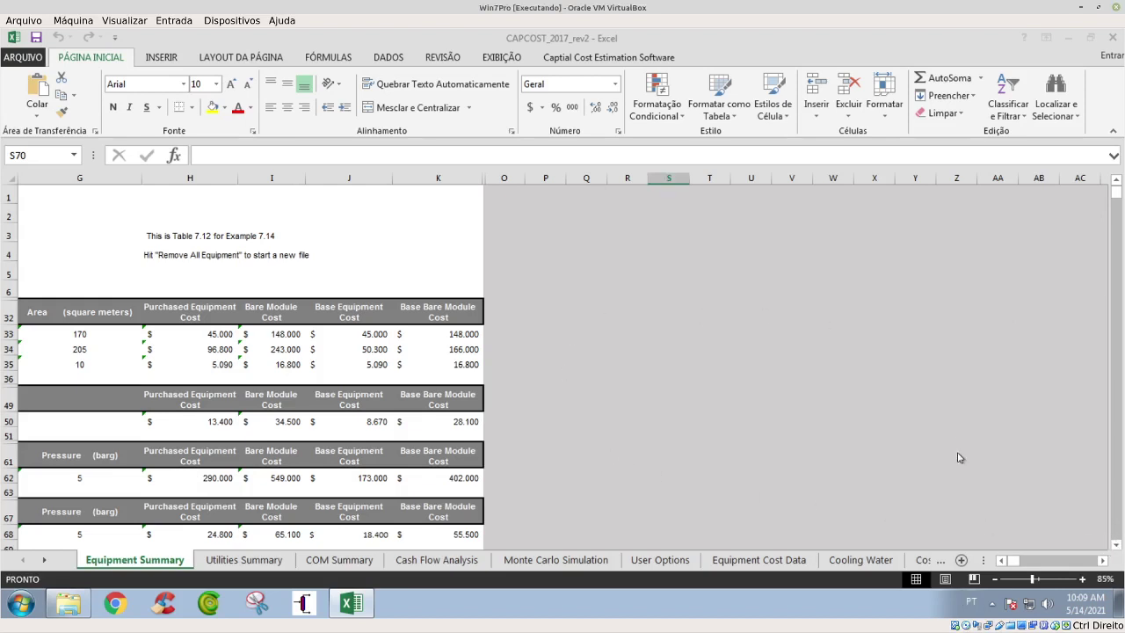
{"action": "left_click", "coordinate": [1116, 544]}
{"action": "left_click", "coordinate": [1116, 544]}
{"action": "scroll", "coordinate": [325, 361], "scroll_direction": "down", "scroll_amount": 1}
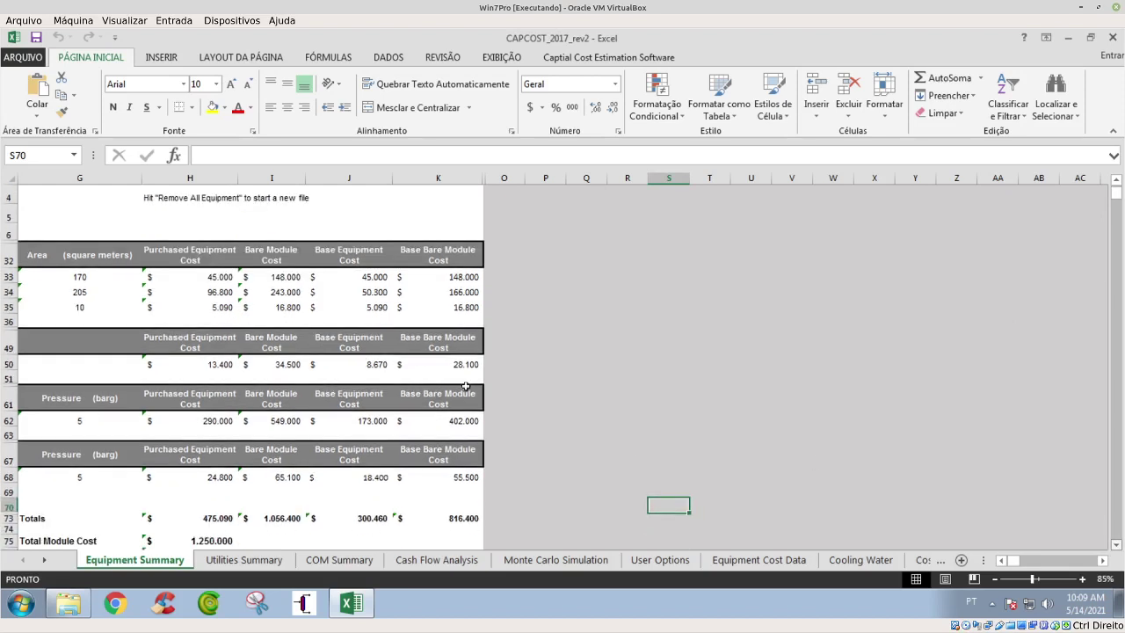
Examine the equipment cost tables on the Equipment Summary sheet, and dismiss the Windows activation notice
{"action": "key", "text": "Up"}
{"action": "key", "text": "Up"}
{"action": "key", "text": "Up"}
{"action": "key", "text": "Up"}
{"action": "key", "text": "Up"}
{"action": "key", "text": "Up"}
{"action": "key", "text": "Up"}
{"action": "key", "text": "Up"}
{"action": "key", "text": "Up"}
{"action": "key", "text": "Up"}
{"action": "key", "text": "Left"}
{"action": "key", "text": "Left"}
{"action": "key", "text": "Left"}
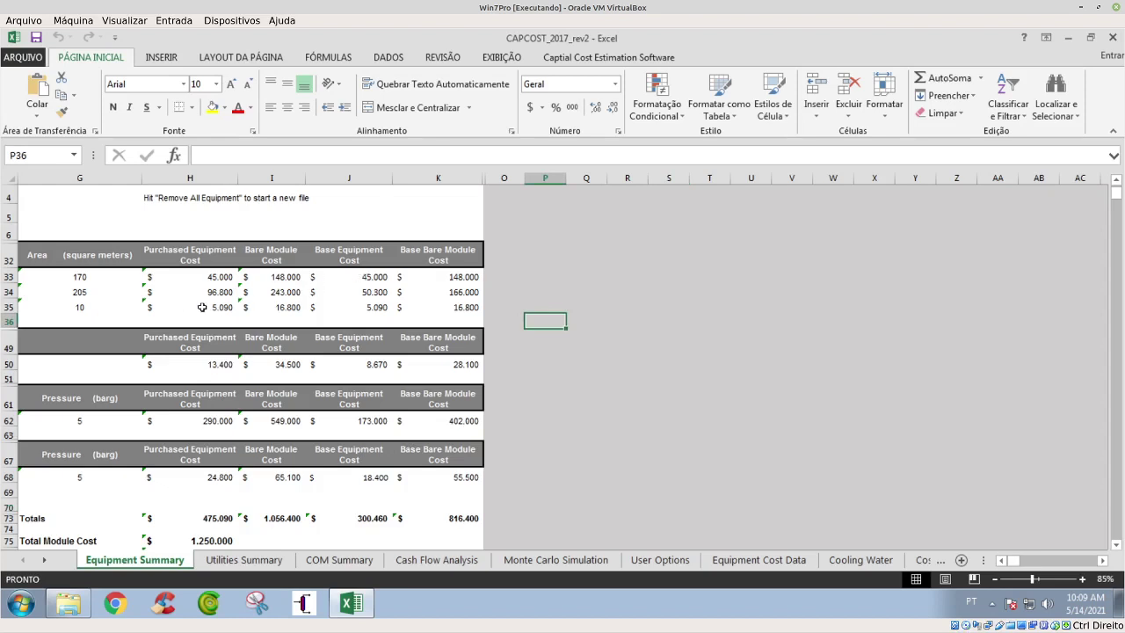
{"action": "scroll", "coordinate": [199, 313], "scroll_direction": "up", "scroll_amount": 1}
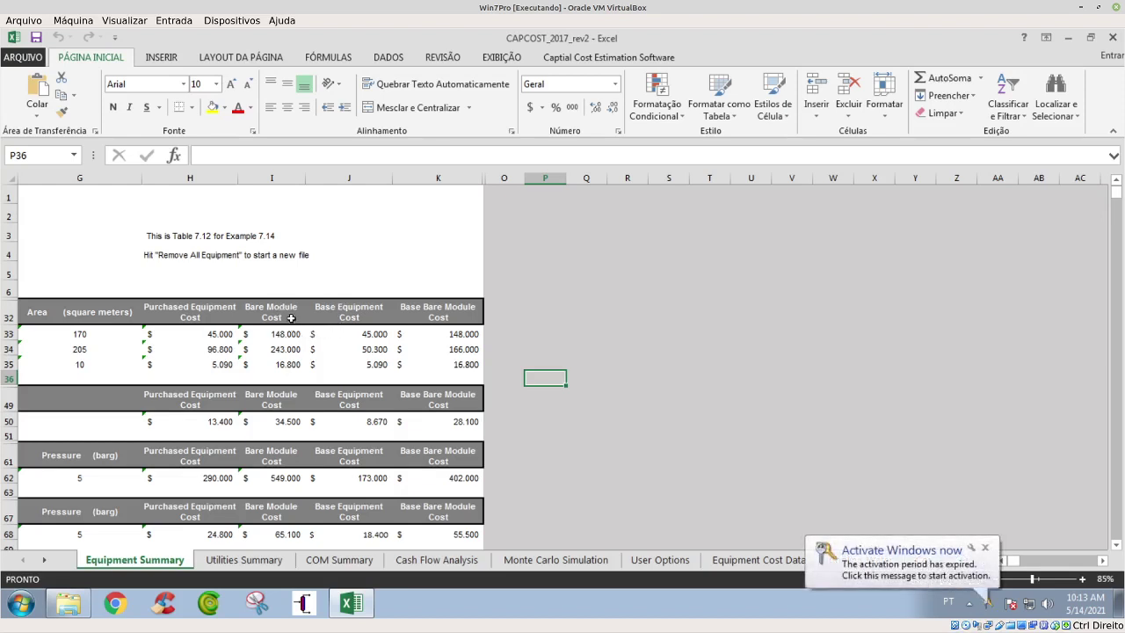
{"action": "left_click", "coordinate": [985, 548]}
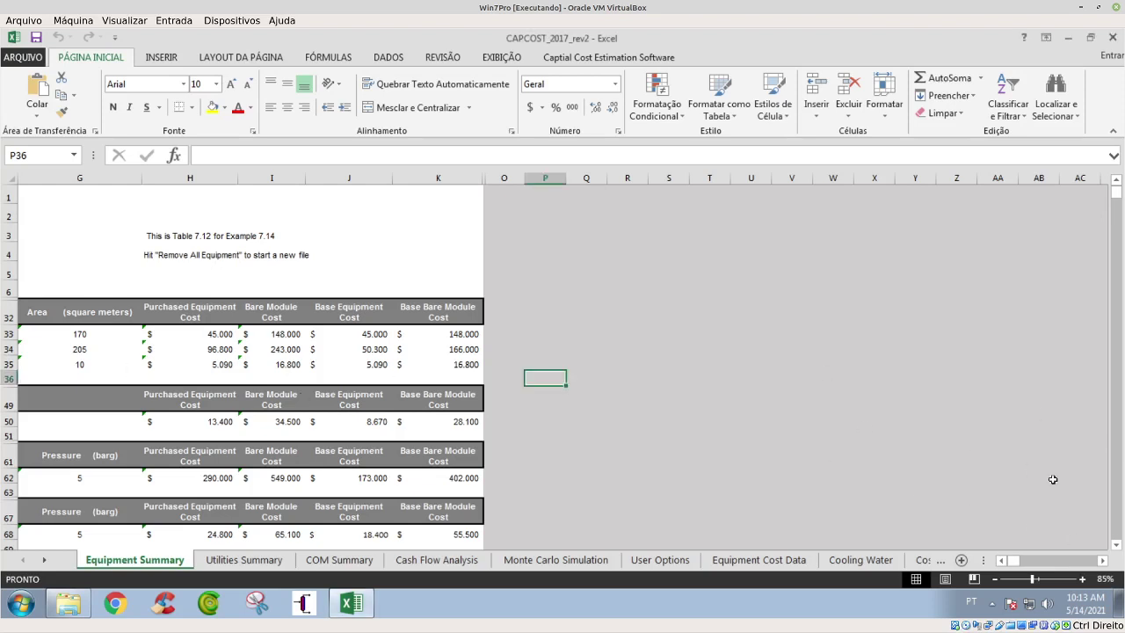
Examine the totals, module and grass roots costs, and Lang factor rows at the end of the Equipment Summary sheet
{"action": "left_click", "coordinate": [1117, 545]}
{"action": "left_click", "coordinate": [1117, 545]}
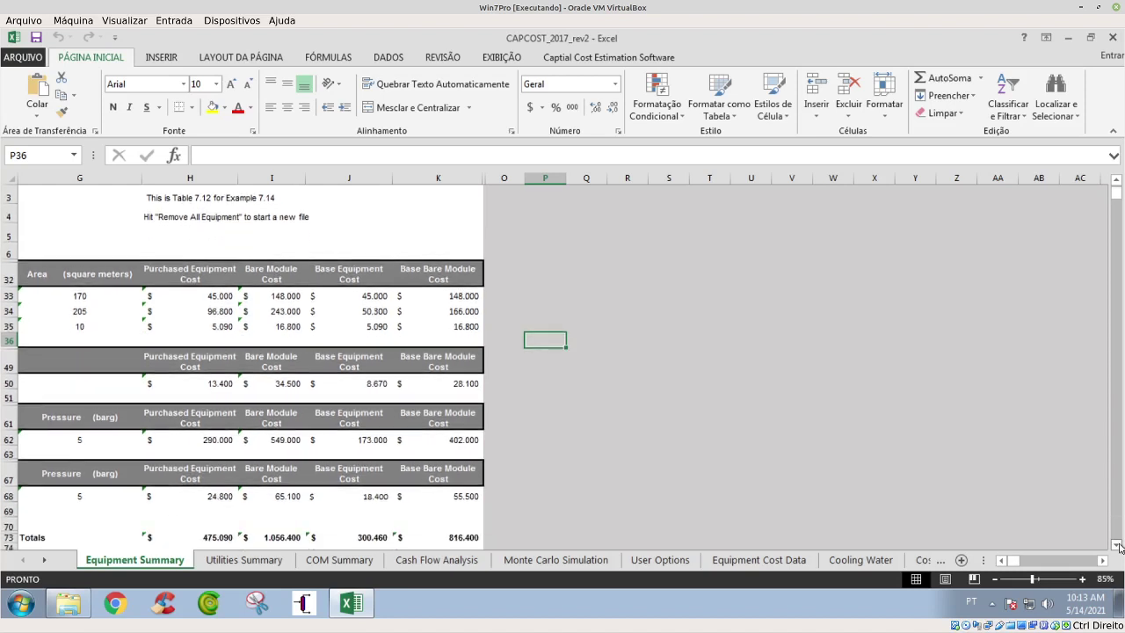
{"action": "left_click", "coordinate": [1118, 545]}
{"action": "left_click", "coordinate": [1117, 545]}
{"action": "left_click", "coordinate": [1117, 545]}
{"action": "left_click", "coordinate": [1117, 545]}
{"action": "left_click", "coordinate": [1117, 545]}
{"action": "left_click", "coordinate": [1117, 545]}
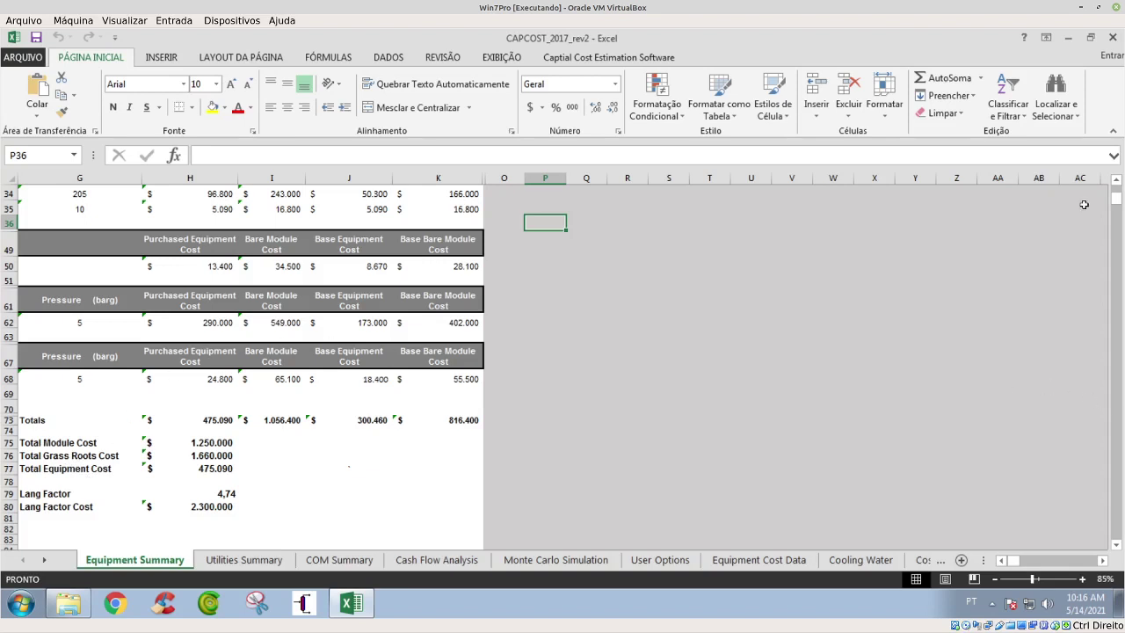
Open the main Capcost software interface from the workbook's cost estimation add-in
{"action": "left_click", "coordinate": [1116, 180]}
{"action": "left_click", "coordinate": [1116, 181]}
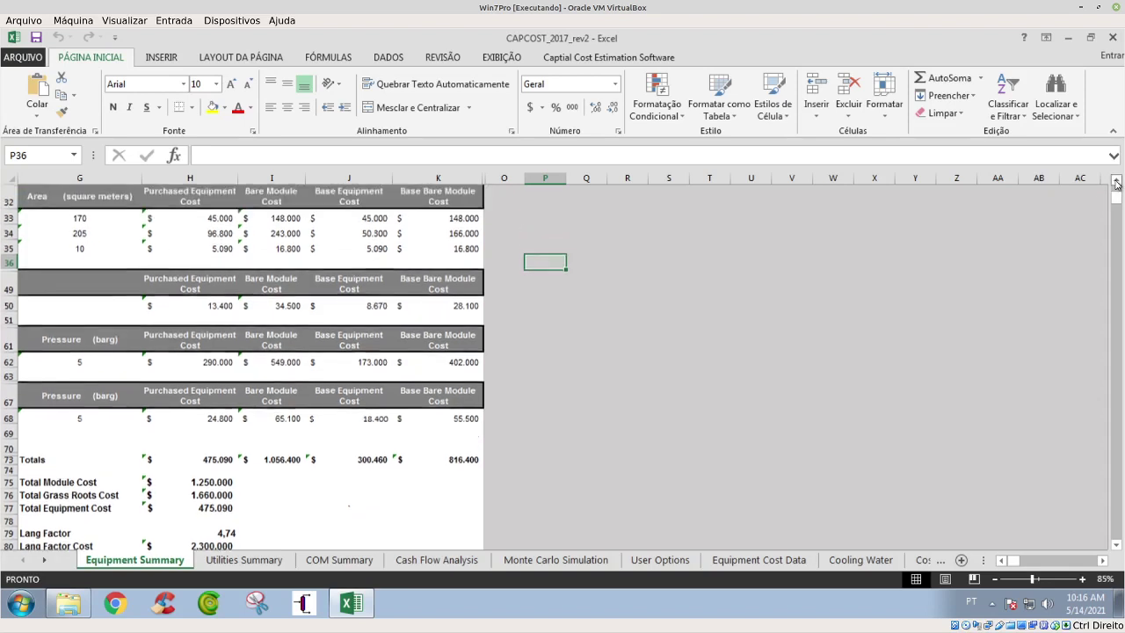
{"action": "left_click", "coordinate": [1116, 180]}
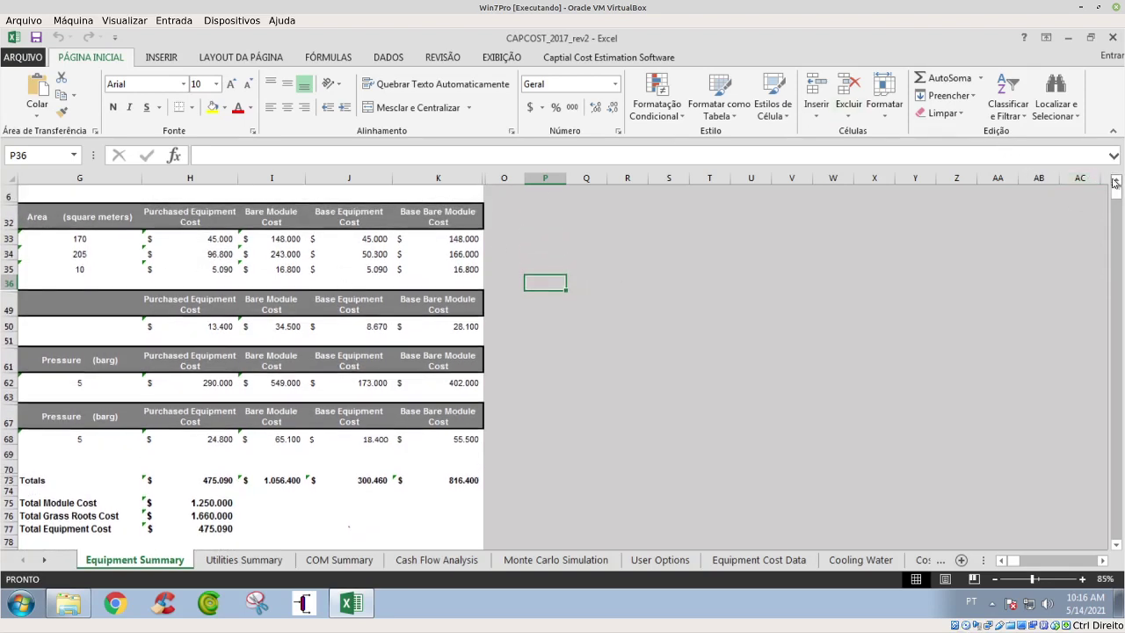
{"action": "scroll", "coordinate": [1117, 182], "scroll_direction": "up", "scroll_amount": 1}
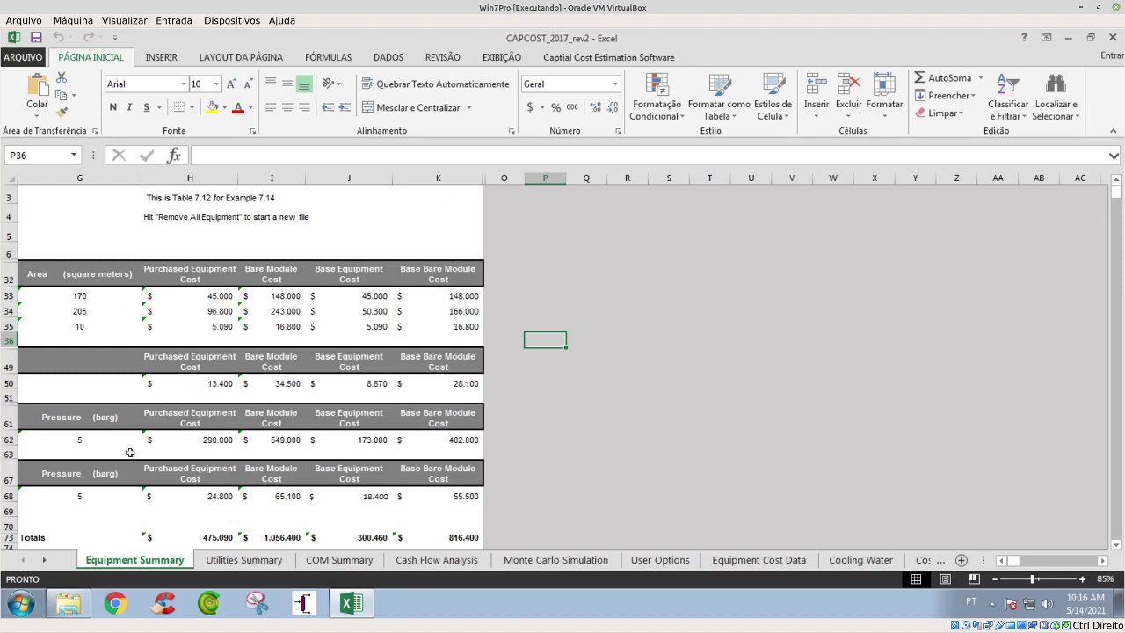
{"action": "left_click", "coordinate": [568, 58]}
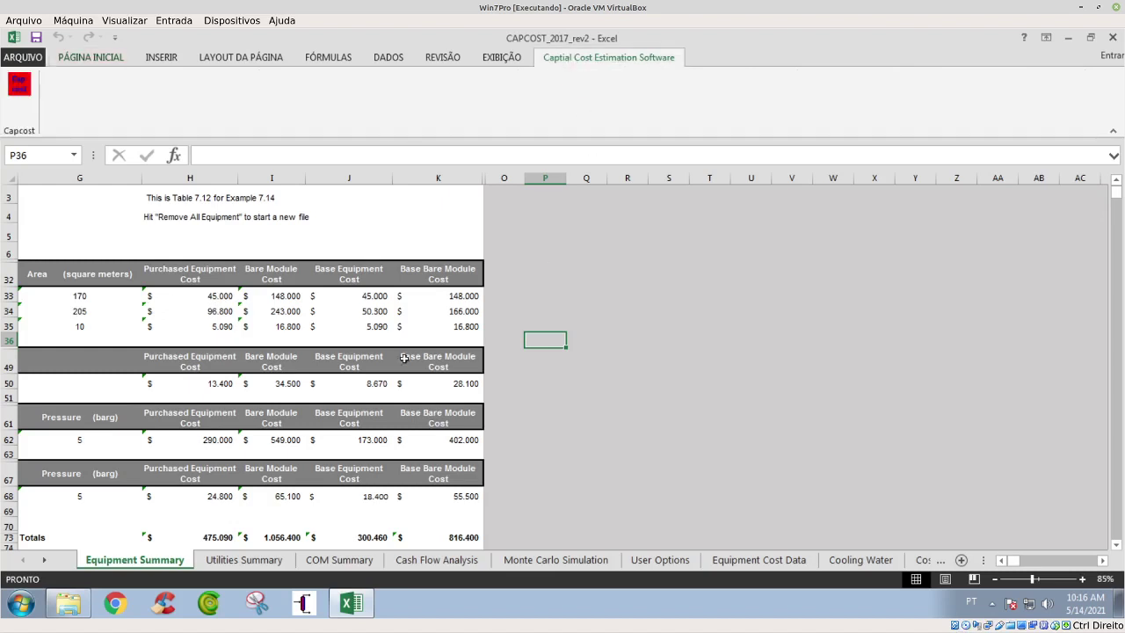
{"action": "left_click", "coordinate": [18, 85]}
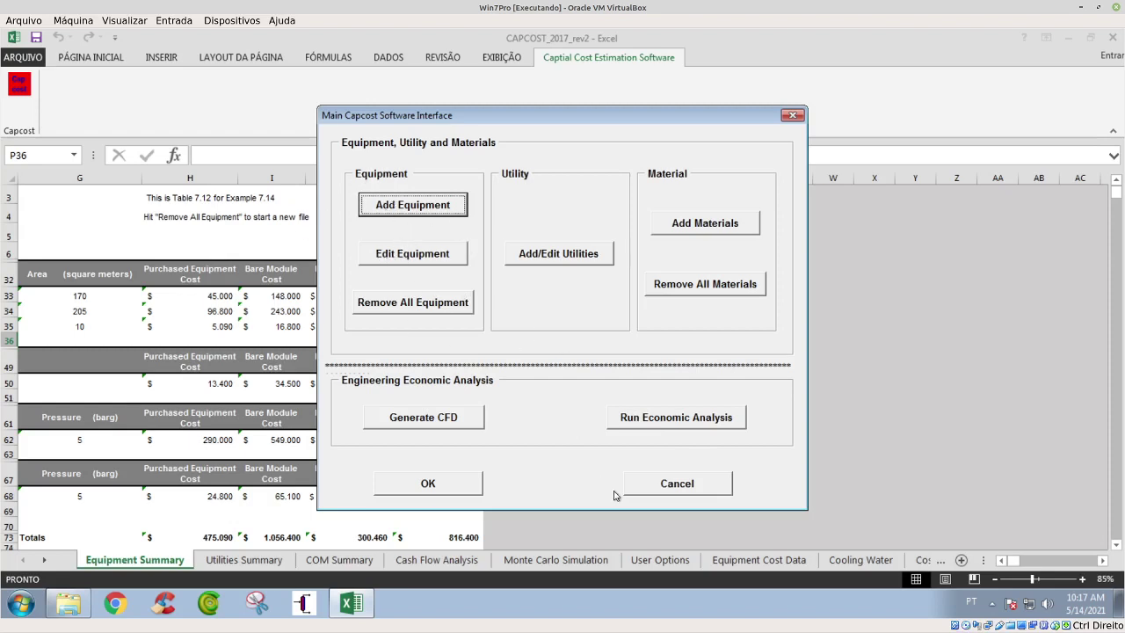
Review the description of heat exchanger E-102 in the equipment editor, keeping the sheet's cost tables in sight
{"action": "left_click", "coordinate": [396, 251]}
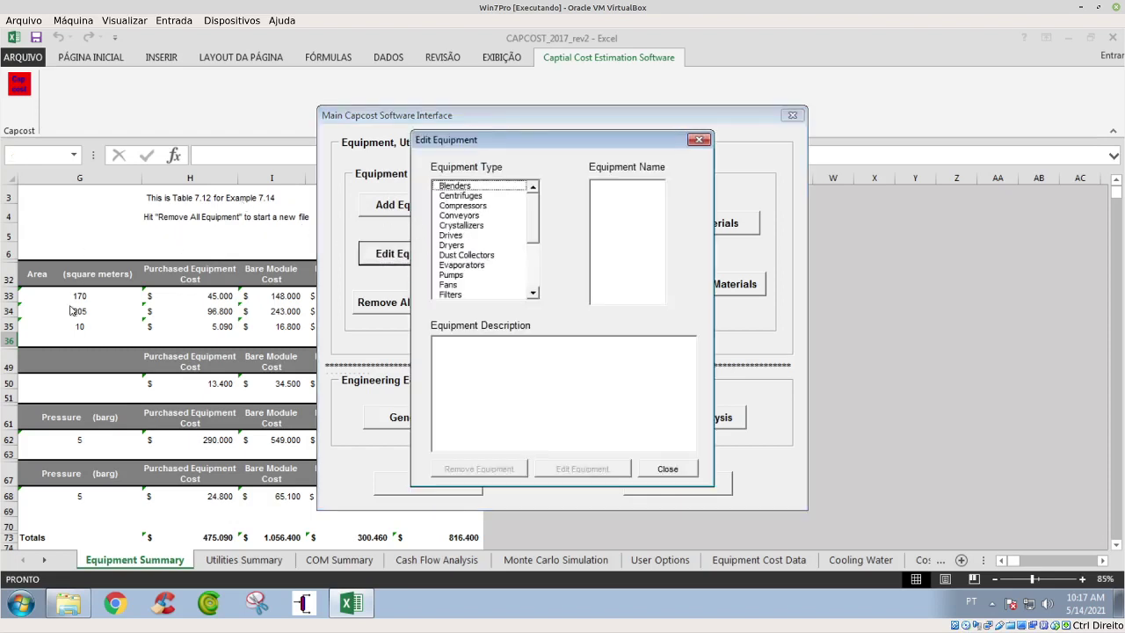
{"action": "left_click_drag", "start_coordinate": [532, 225], "coordinate": [534, 244]}
{"action": "left_click", "coordinate": [460, 275]}
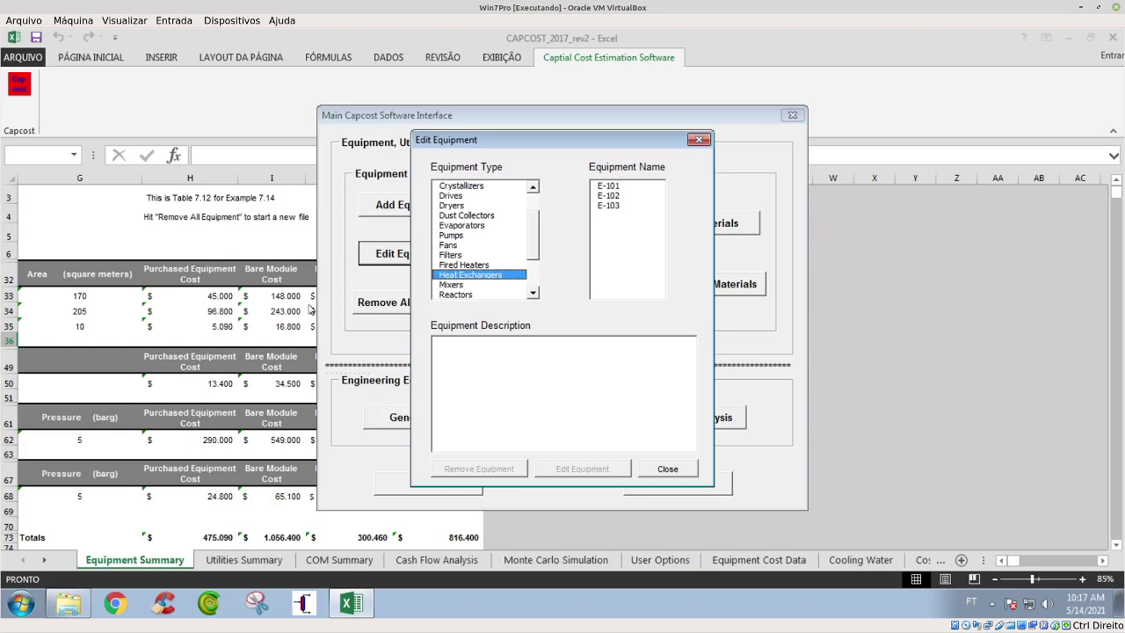
{"action": "left_click", "coordinate": [613, 197]}
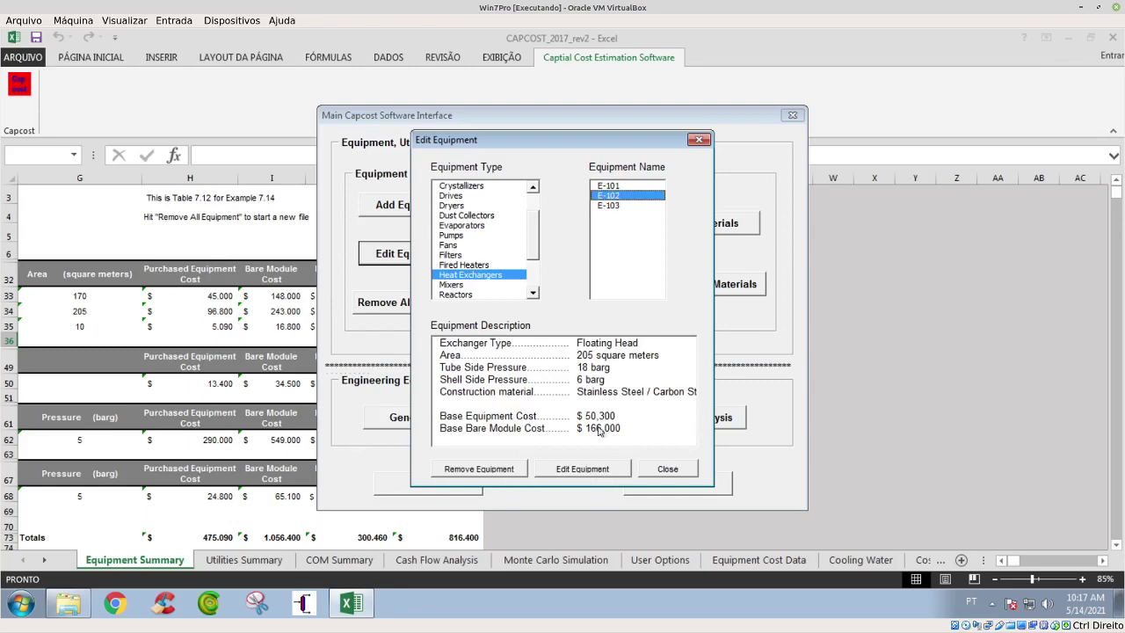
{"action": "left_click_drag", "start_coordinate": [616, 139], "coordinate": [568, 67]}
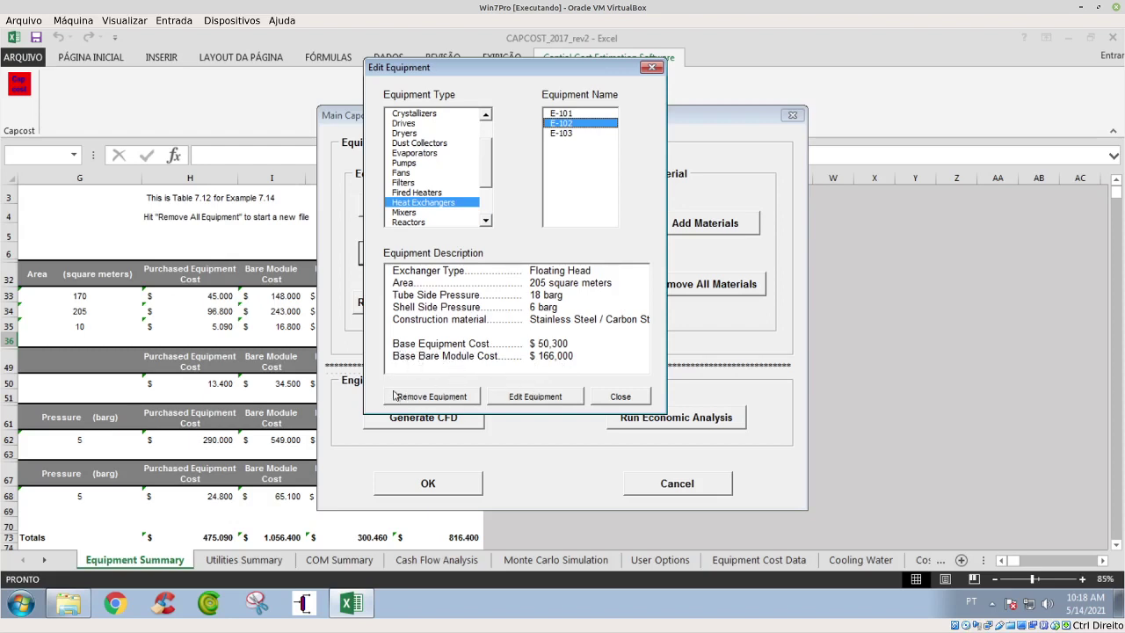
View the exchanger type options for E-102 without editing it, and decline the removal of all equipment
{"action": "left_click", "coordinate": [526, 400]}
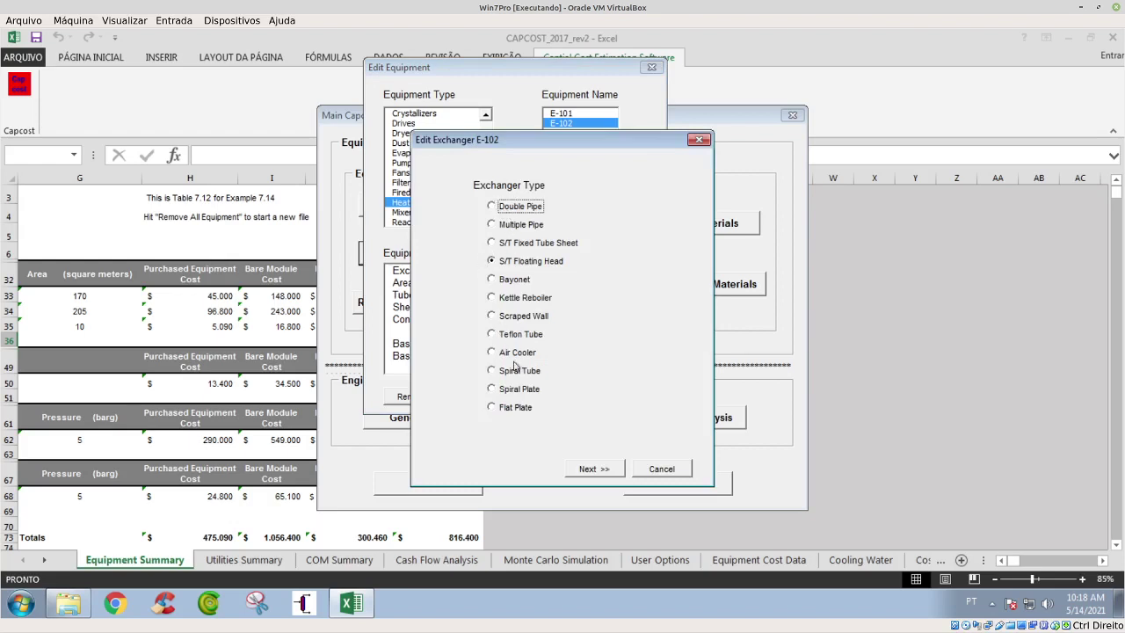
{"action": "left_click", "coordinate": [663, 471]}
{"action": "left_click", "coordinate": [615, 401]}
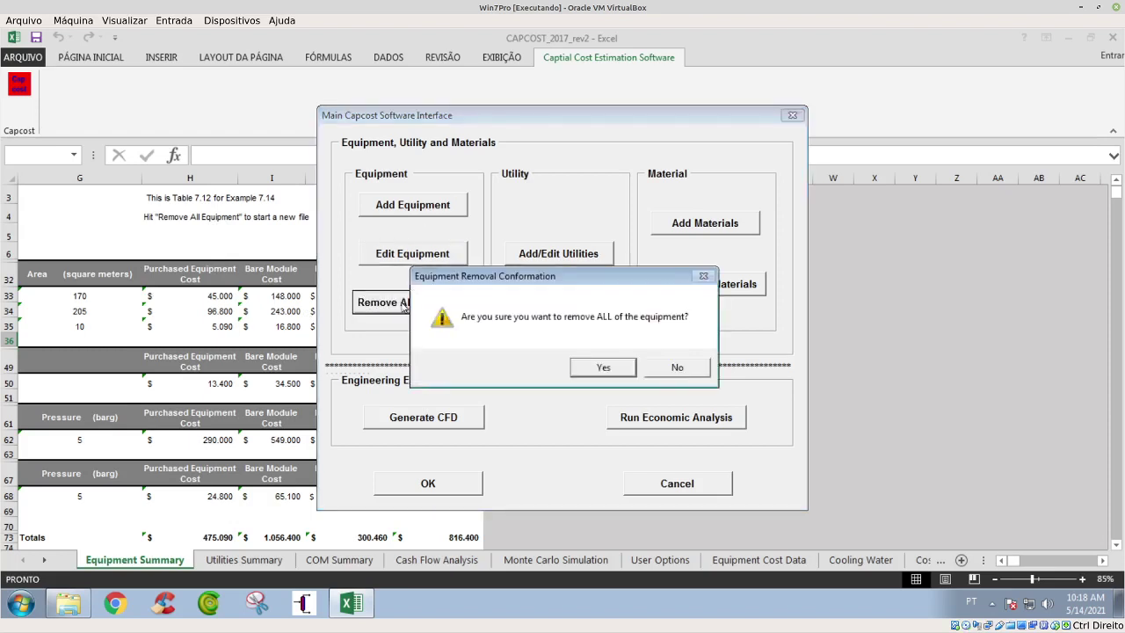
{"action": "left_click", "coordinate": [665, 369]}
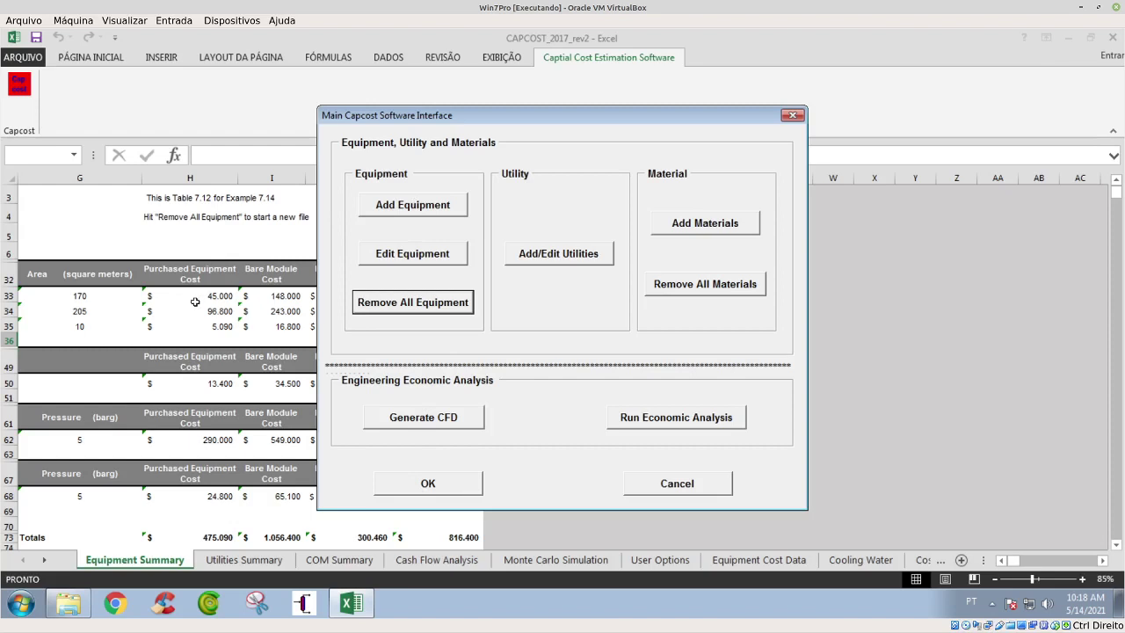
Start adding a new heat exchanger and choose Double Pipe as its exchanger type
{"action": "left_click", "coordinate": [401, 206]}
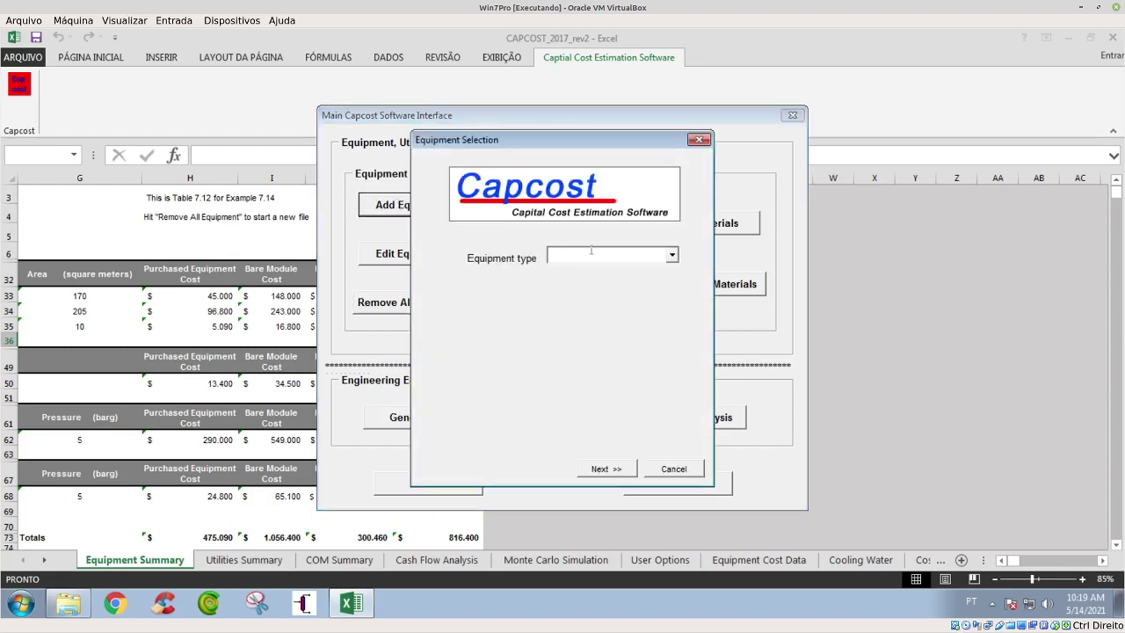
{"action": "left_click", "coordinate": [673, 255]}
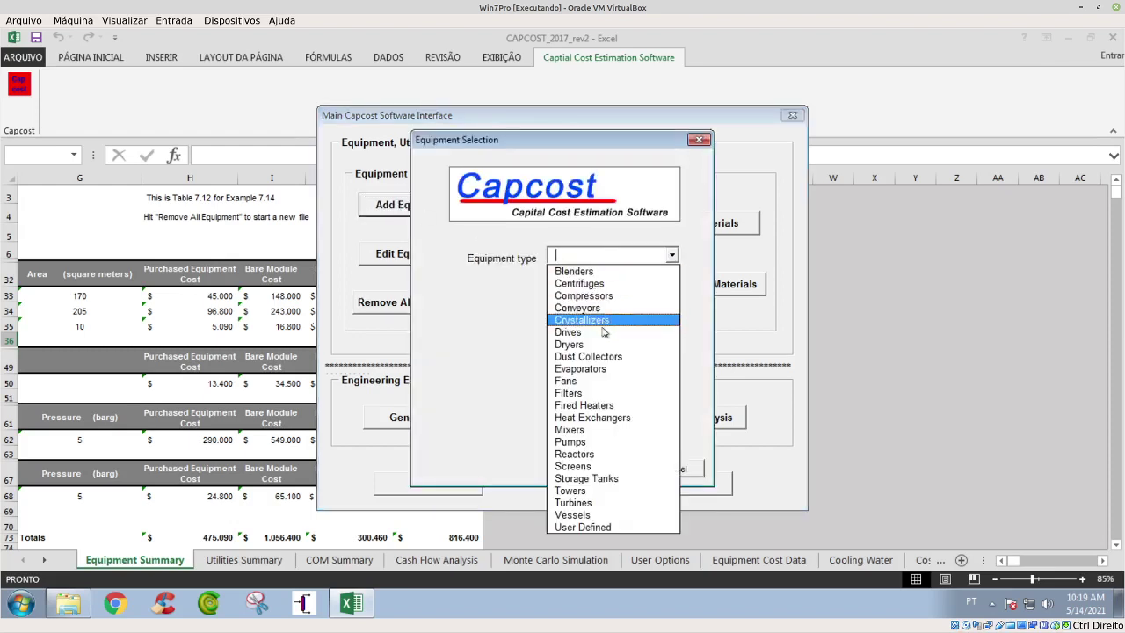
{"action": "left_click", "coordinate": [596, 420]}
{"action": "left_click", "coordinate": [603, 470]}
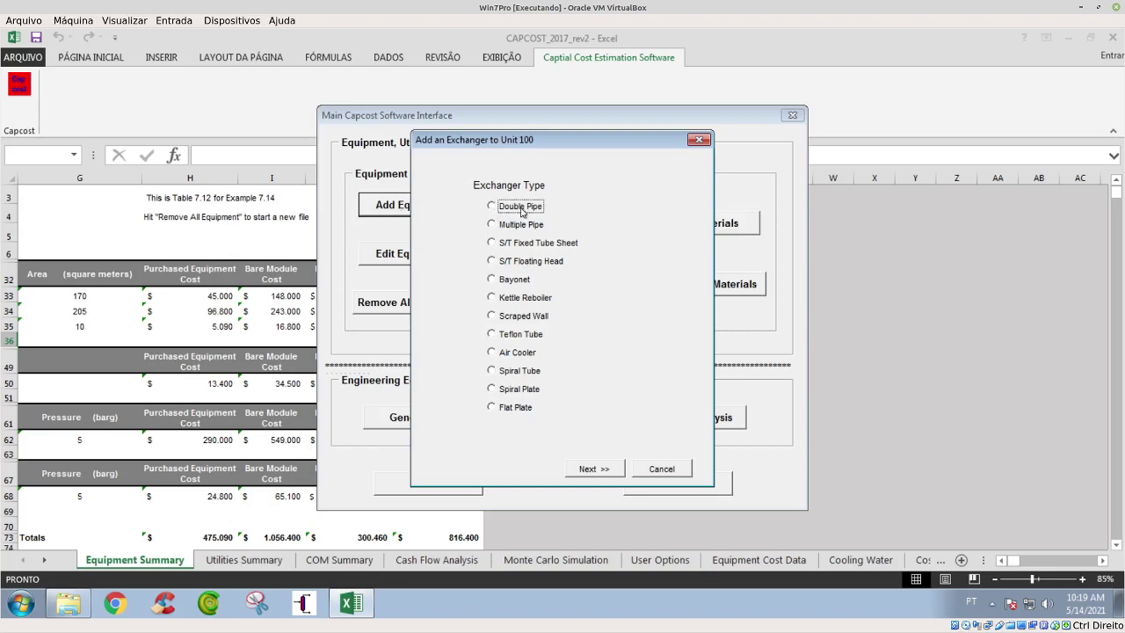
{"action": "left_click", "coordinate": [495, 212]}
{"action": "left_click", "coordinate": [590, 468]}
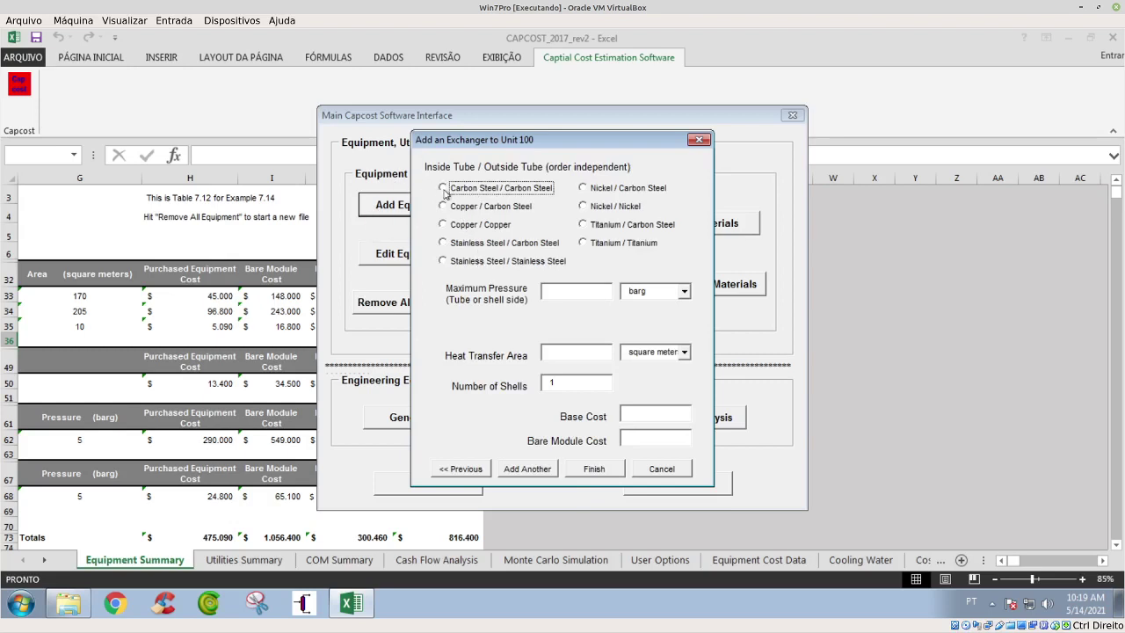
Finish the exchanger in Stainless Steel / Stainless Steel with 10 barg maximum pressure and 10 square meters of area, and close the Capcost interface
{"action": "left_click", "coordinate": [443, 264]}
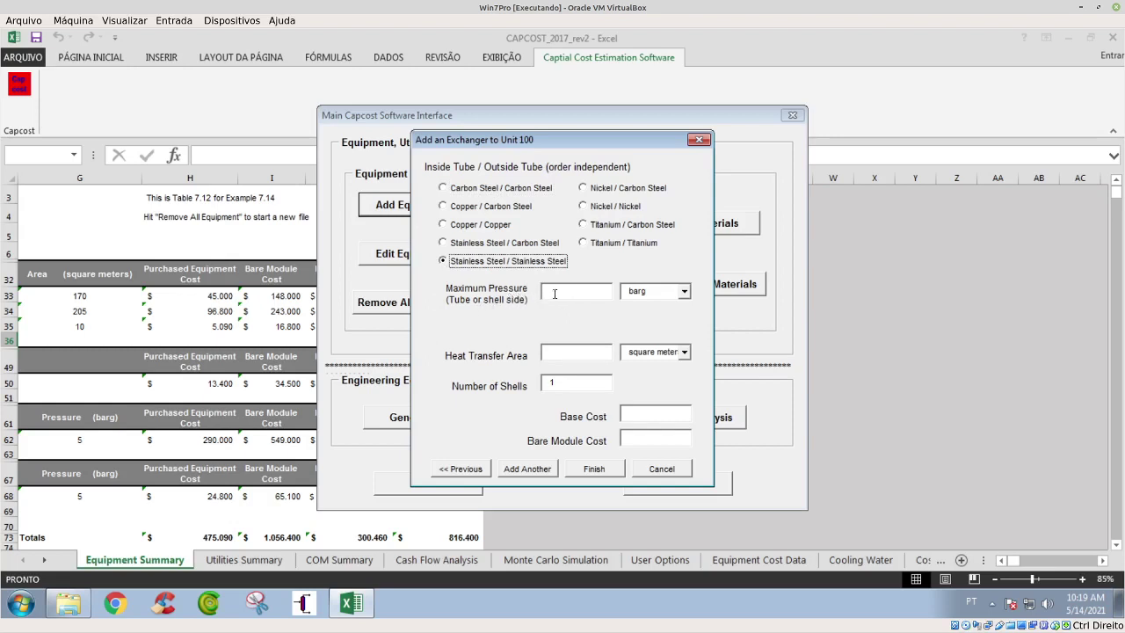
{"action": "left_click", "coordinate": [563, 291]}
{"action": "type", "text": "10"}
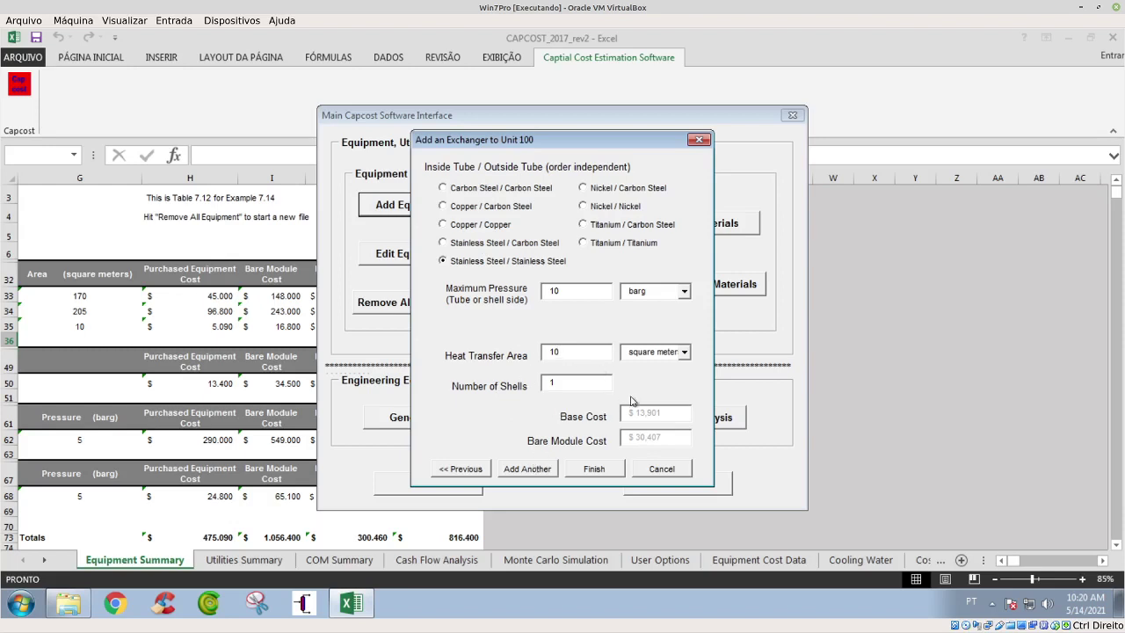
{"action": "type", "text": "0"}
{"action": "key", "text": "BackSpace"}
{"action": "key", "text": "BackSpace"}
{"action": "key", "text": "BackSpace"}
{"action": "left_click_drag", "start_coordinate": [570, 352], "coordinate": [544, 349]}
{"action": "type", "text": "10"}
{"action": "left_click", "coordinate": [598, 471]}
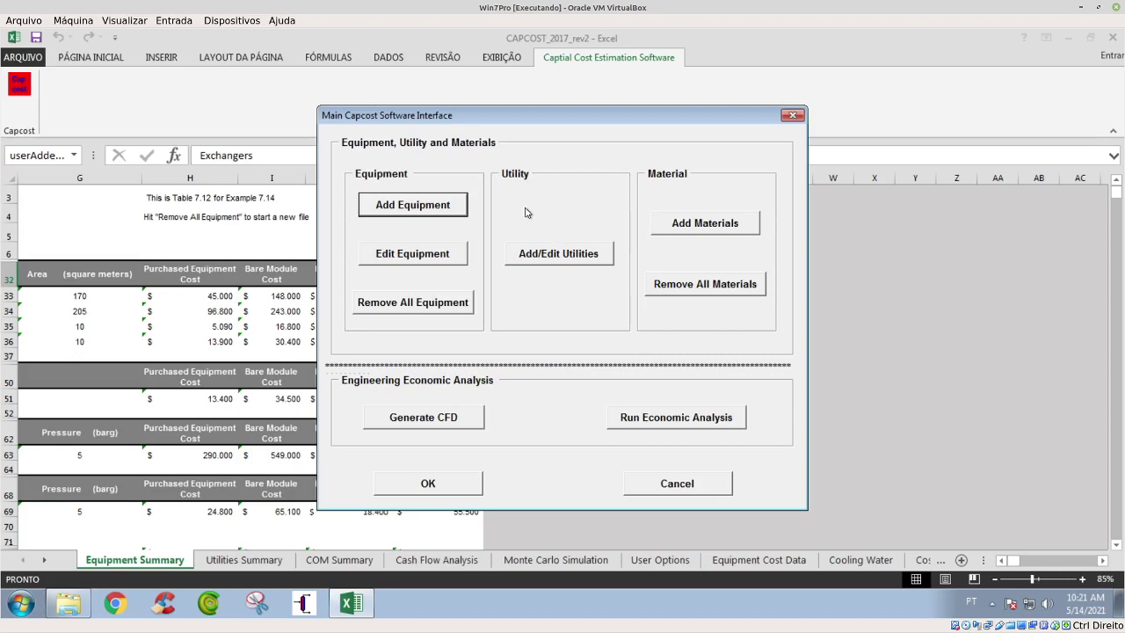
{"action": "left_click", "coordinate": [789, 115]}
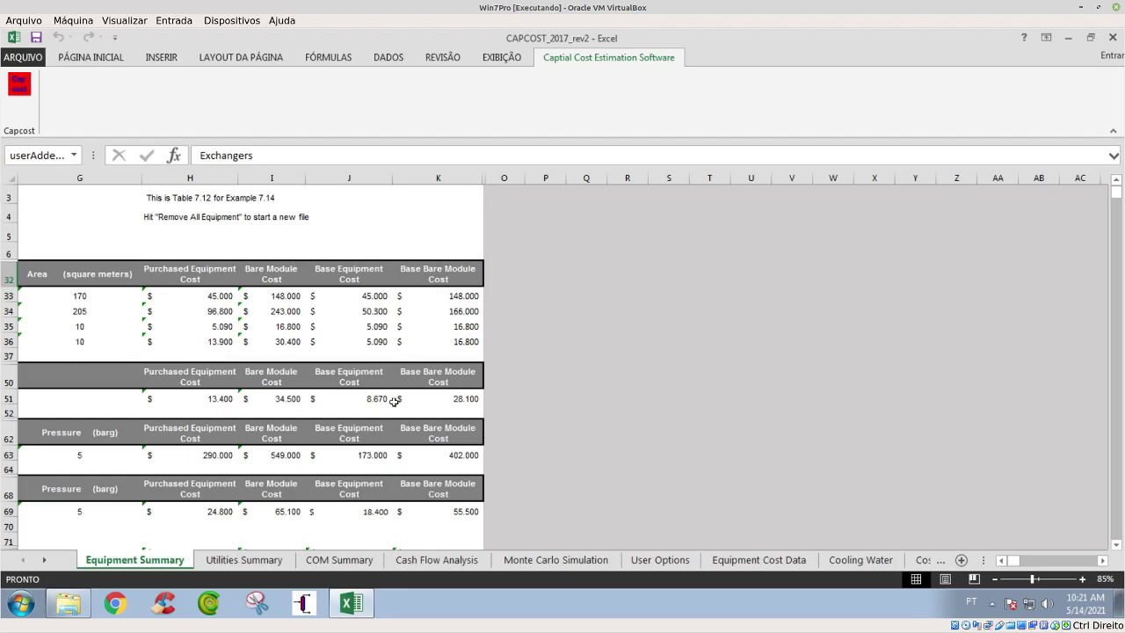
Examine the correlation constants for heat exchangers on the Equipment Cost Data sheet
{"action": "left_click", "coordinate": [742, 563]}
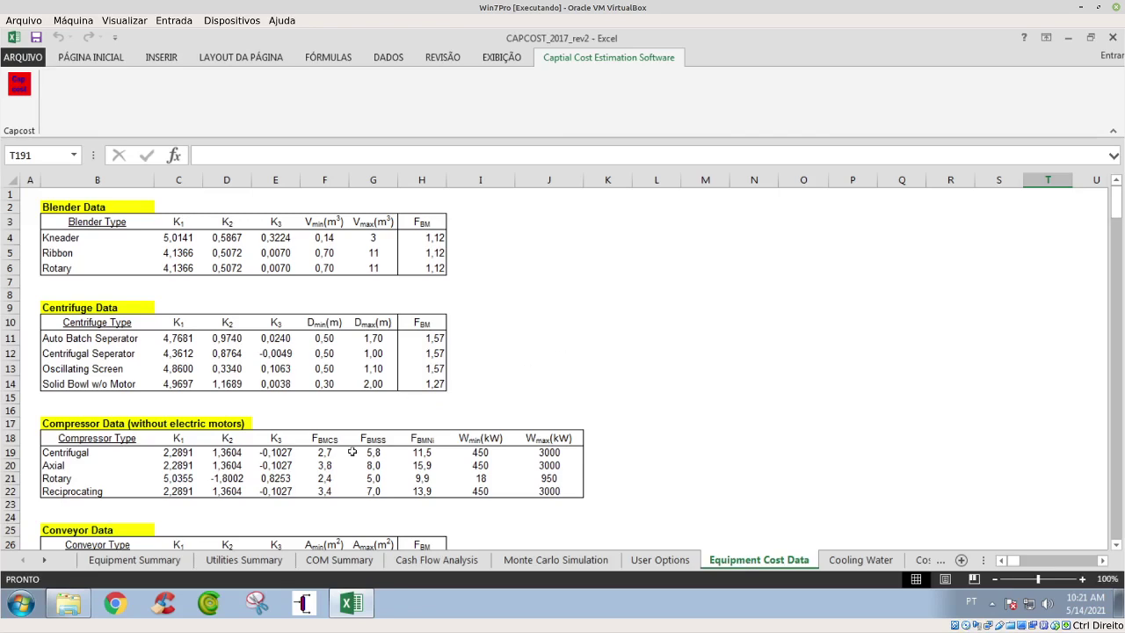
{"action": "scroll", "coordinate": [737, 304], "scroll_direction": "down", "scroll_amount": 5}
{"action": "scroll", "coordinate": [737, 305], "scroll_direction": "down", "scroll_amount": 7}
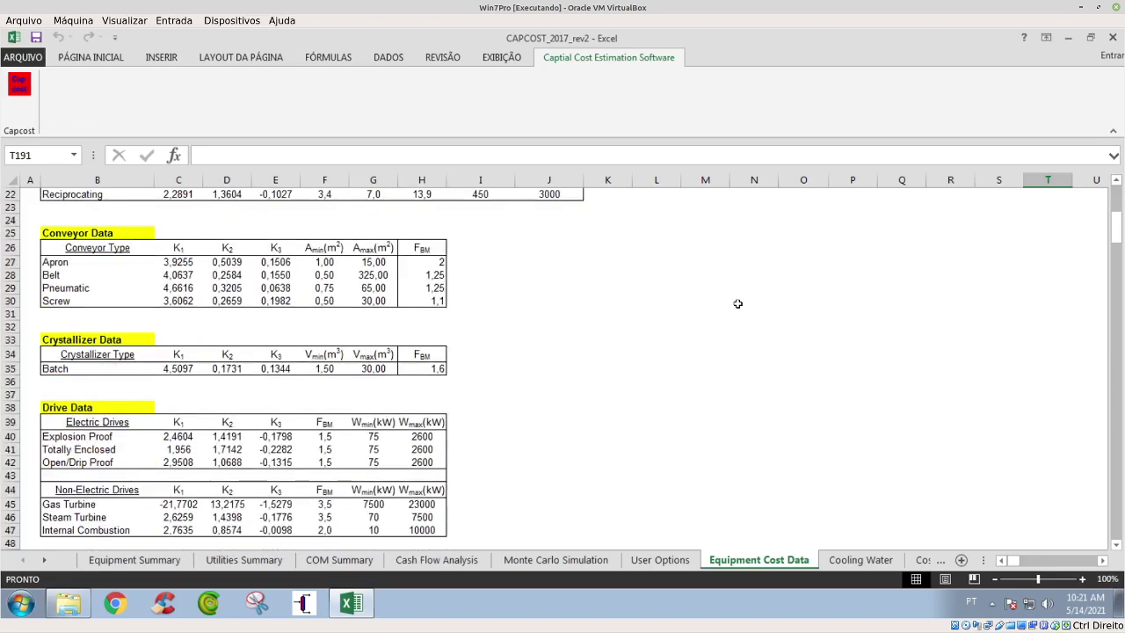
{"action": "scroll", "coordinate": [738, 304], "scroll_direction": "down", "scroll_amount": 10}
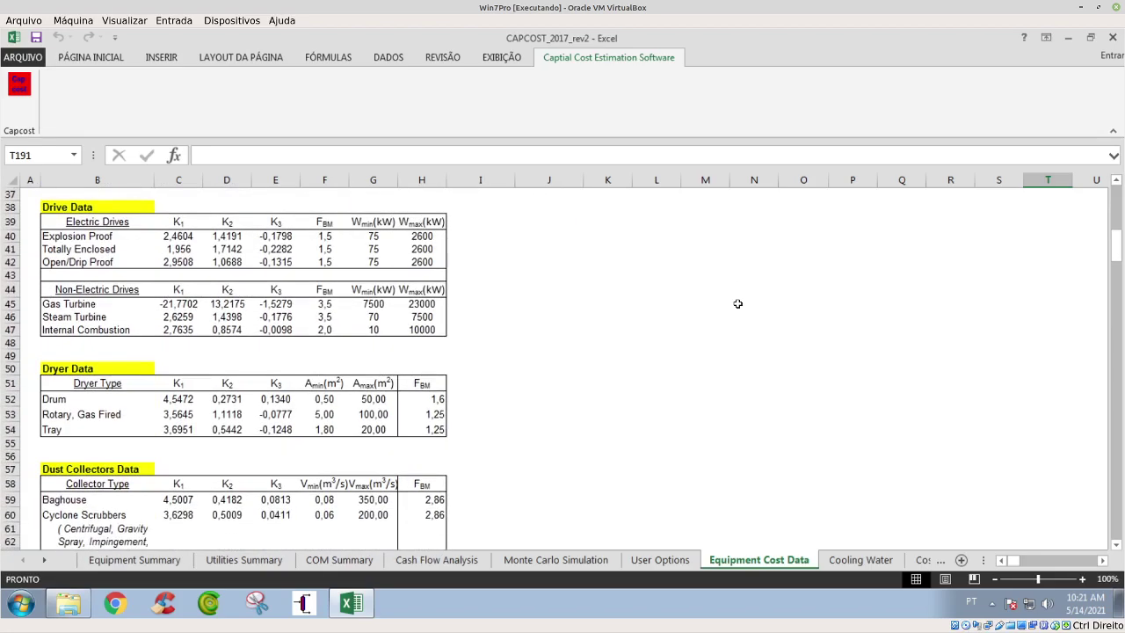
{"action": "scroll", "coordinate": [738, 304], "scroll_direction": "down", "scroll_amount": 13}
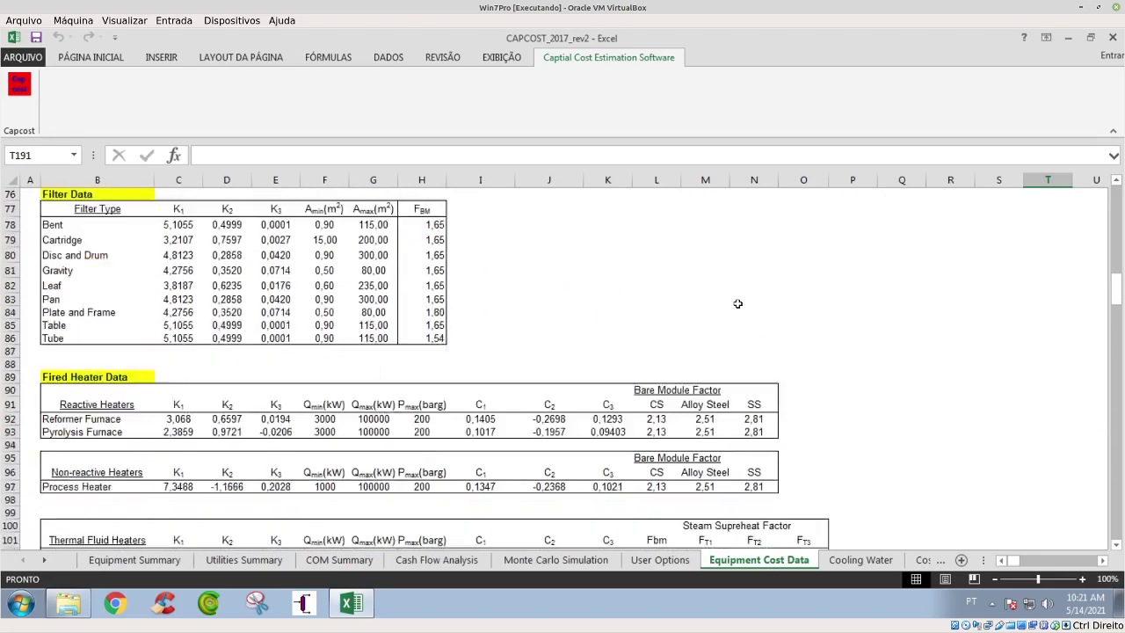
{"action": "scroll", "coordinate": [738, 304], "scroll_direction": "down", "scroll_amount": 5}
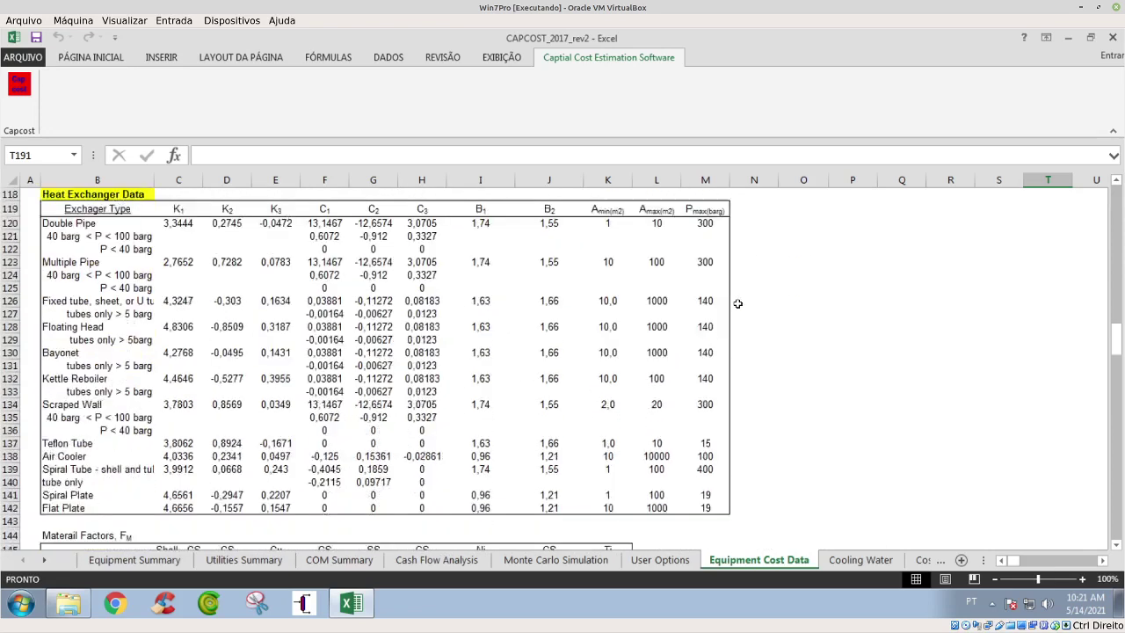
{"action": "scroll", "coordinate": [737, 304], "scroll_direction": "up", "scroll_amount": 2}
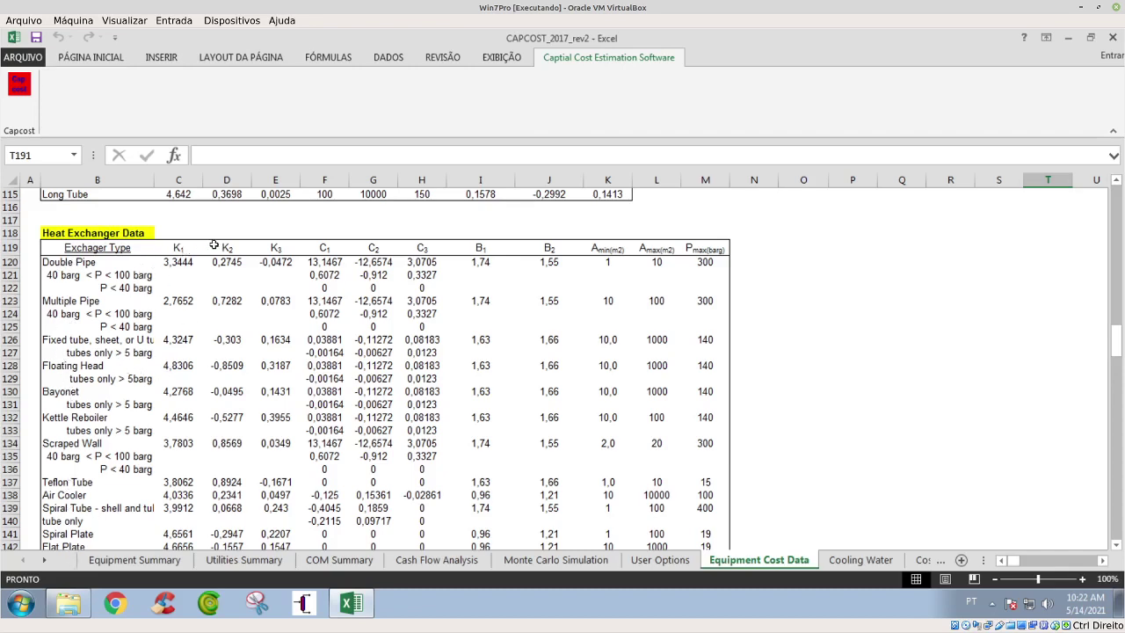
{"action": "scroll", "coordinate": [194, 273], "scroll_direction": "up", "scroll_amount": 1}
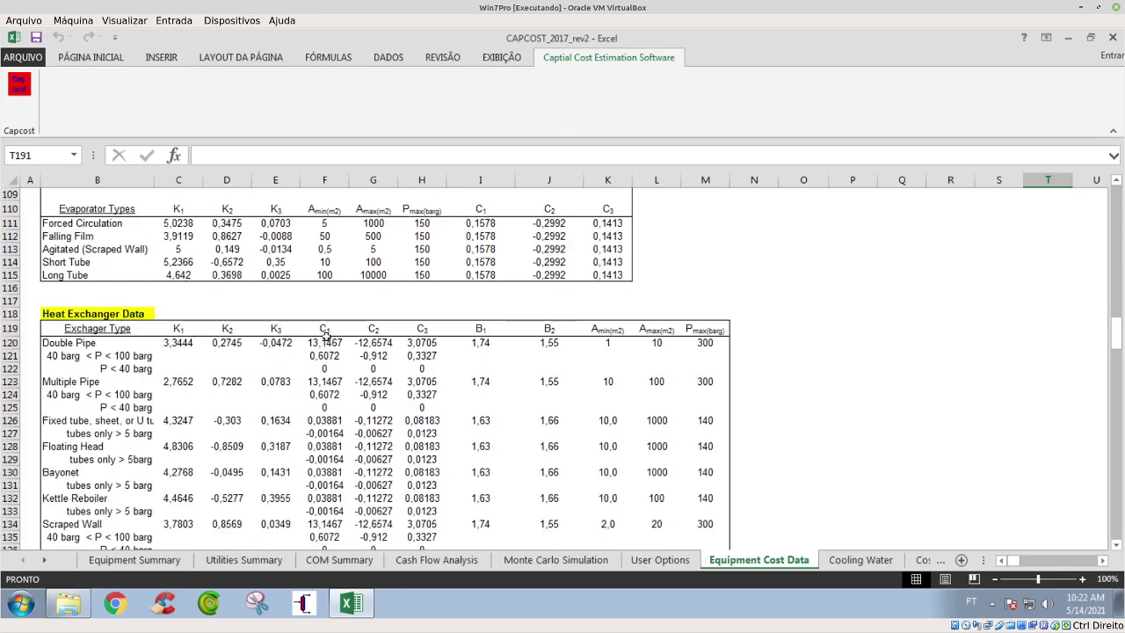
Examine the K, C and B constants and the area and pressure limits in the Heat Exchanger Data table, particularly for Double Pipe
{"action": "scroll", "coordinate": [262, 376], "scroll_direction": "down", "scroll_amount": 2}
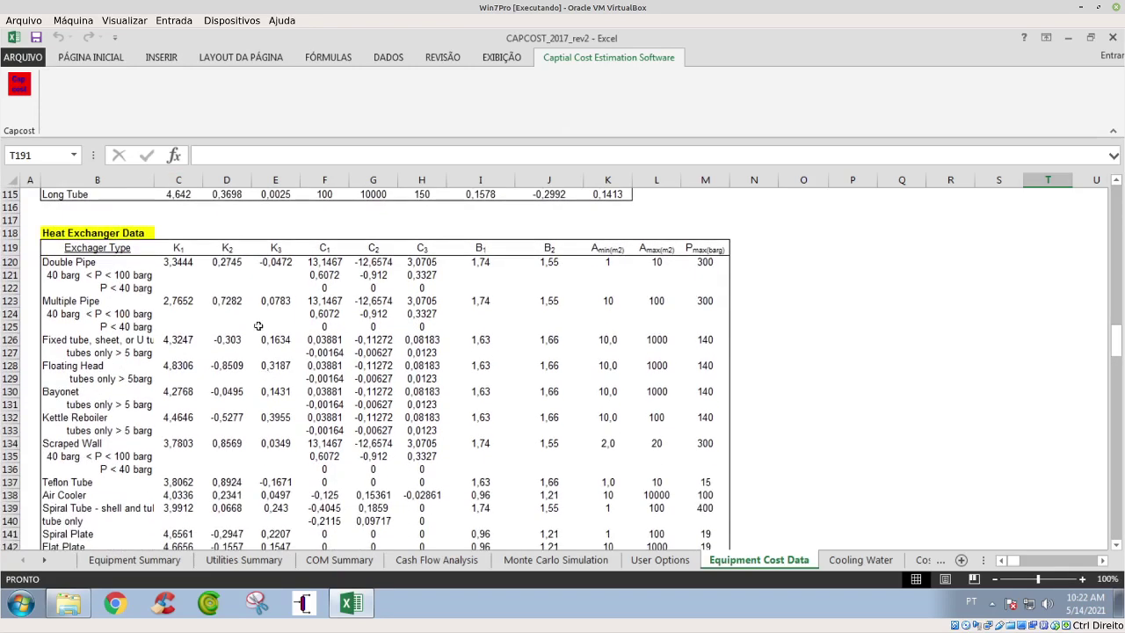
{"action": "scroll", "coordinate": [272, 261], "scroll_direction": "up", "scroll_amount": 2}
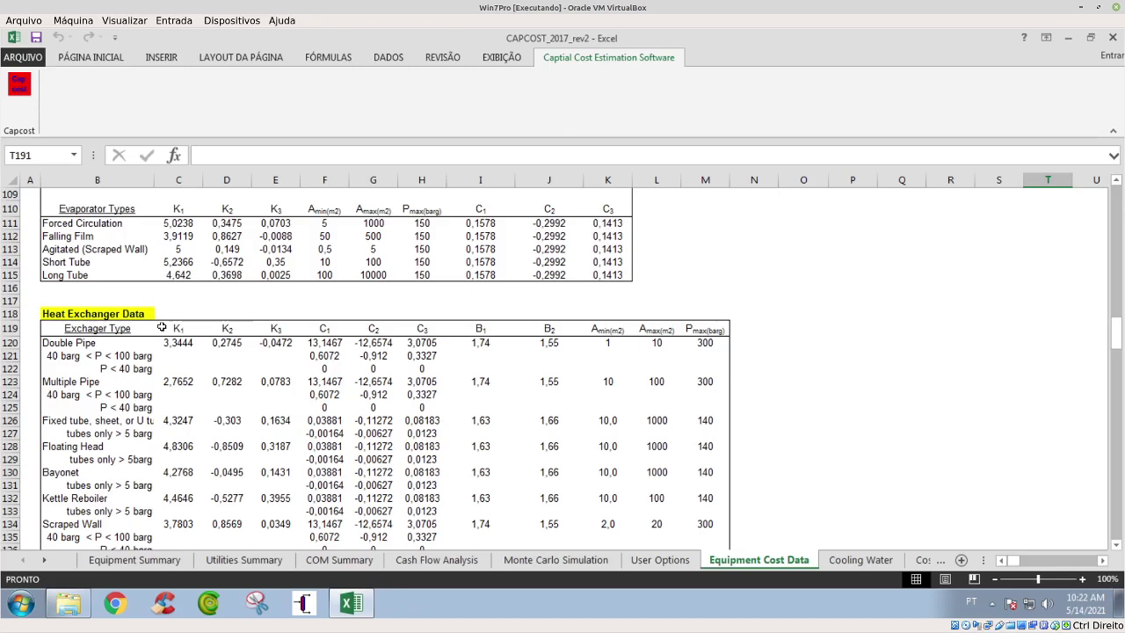
{"action": "scroll", "coordinate": [297, 316], "scroll_direction": "up", "scroll_amount": 1}
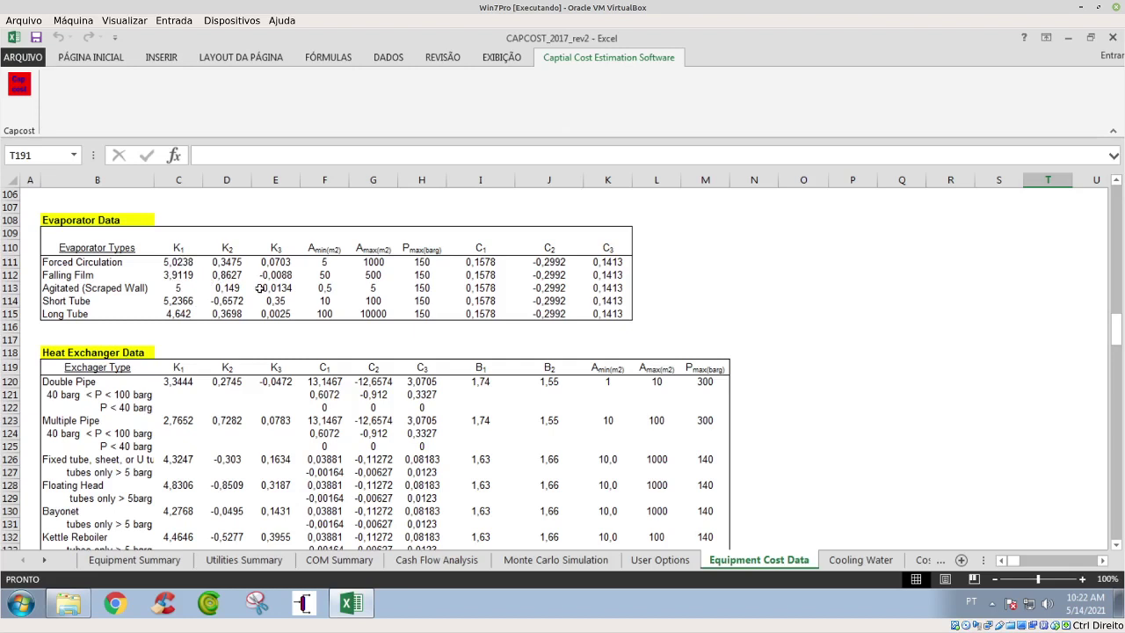
{"action": "left_click", "coordinate": [184, 382]}
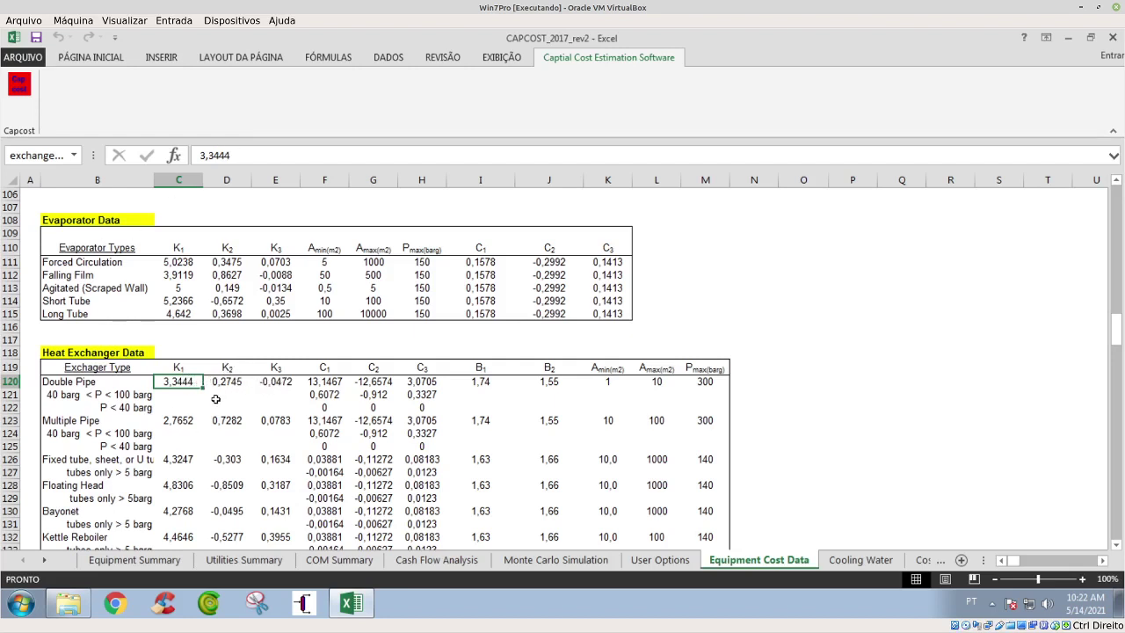
{"action": "scroll", "coordinate": [215, 397], "scroll_direction": "up", "scroll_amount": 2}
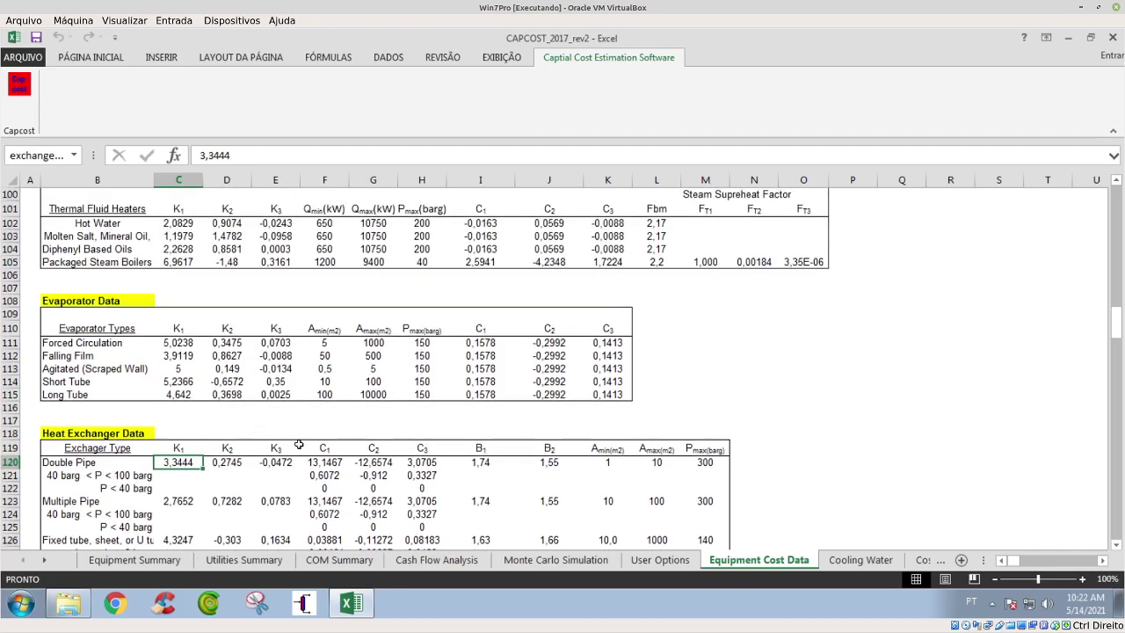
{"action": "scroll", "coordinate": [301, 442], "scroll_direction": "down", "scroll_amount": 2}
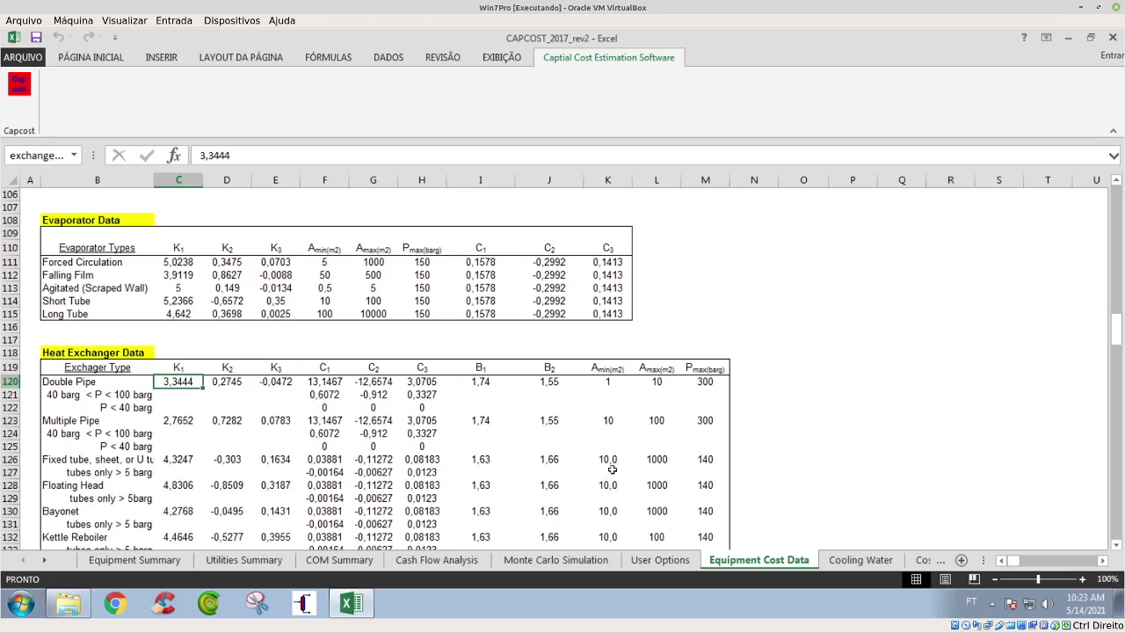
{"action": "scroll", "coordinate": [617, 511], "scroll_direction": "down", "scroll_amount": 1}
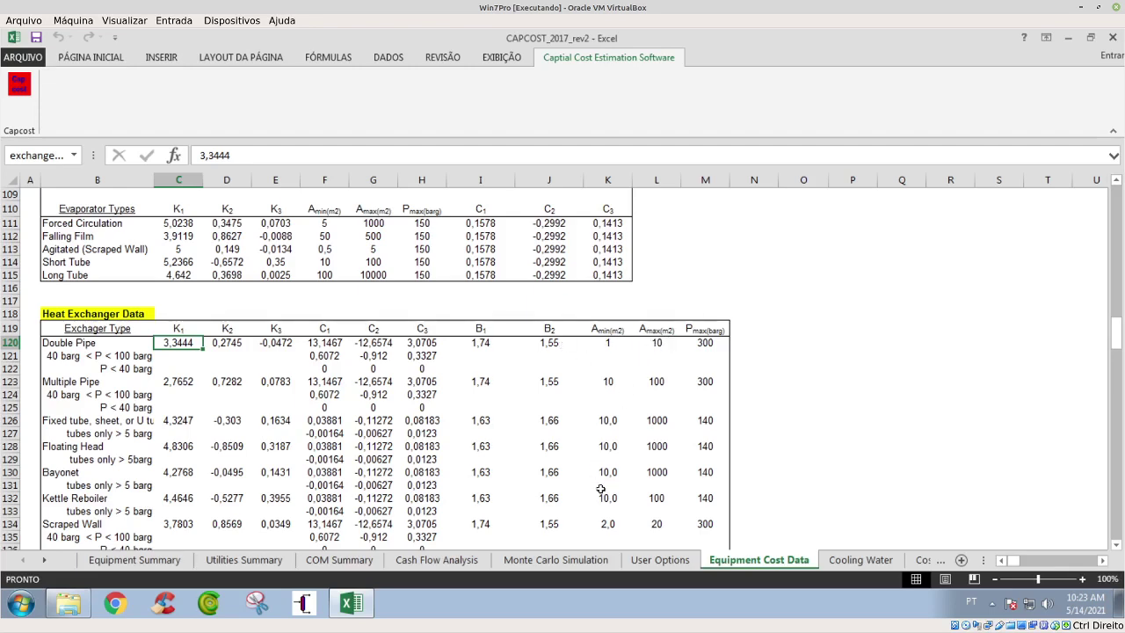
{"action": "scroll", "coordinate": [609, 359], "scroll_direction": "up", "scroll_amount": 2}
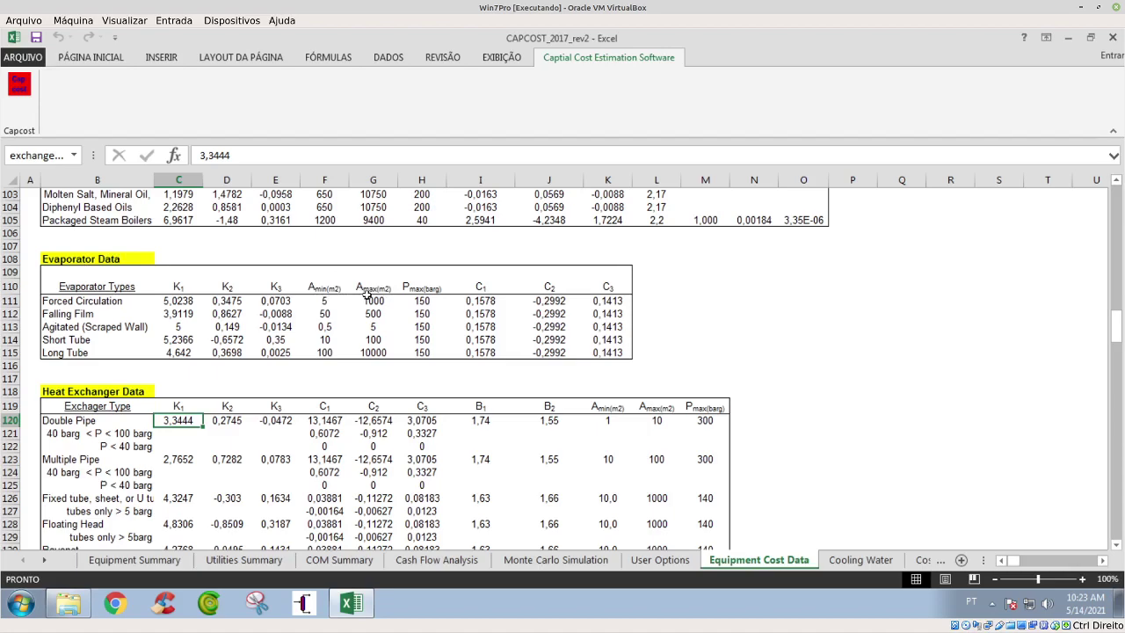
Examine the cost constants, capacity limits and bare module factors for filters, fans, dust collectors, dryers and drives
{"action": "scroll", "coordinate": [368, 295], "scroll_direction": "up", "scroll_amount": 8}
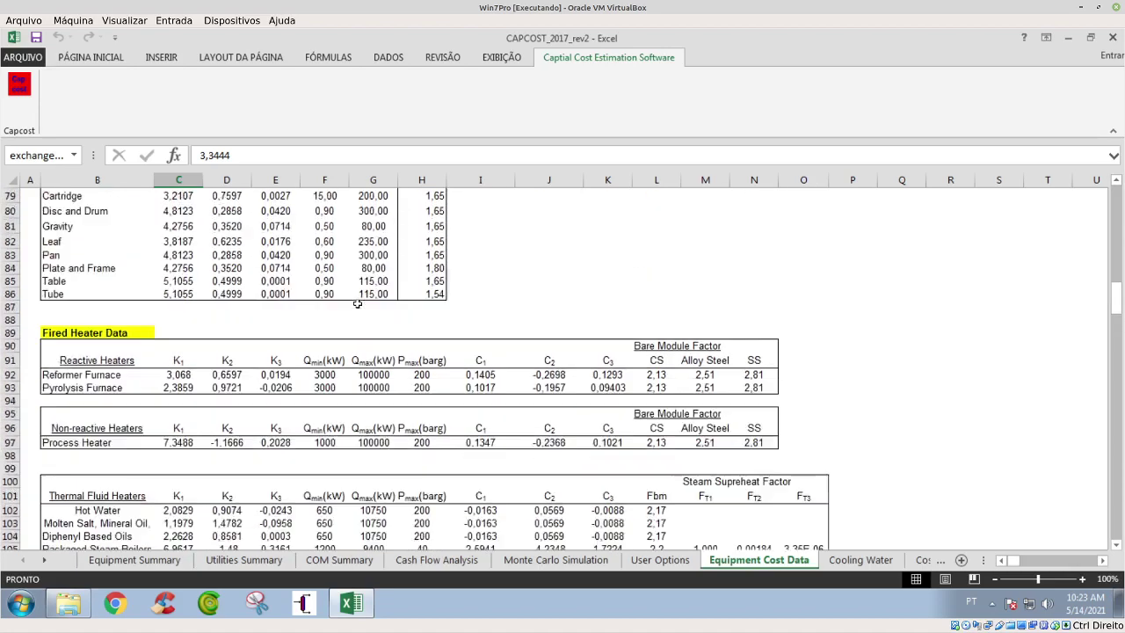
{"action": "scroll", "coordinate": [357, 303], "scroll_direction": "up", "scroll_amount": 4}
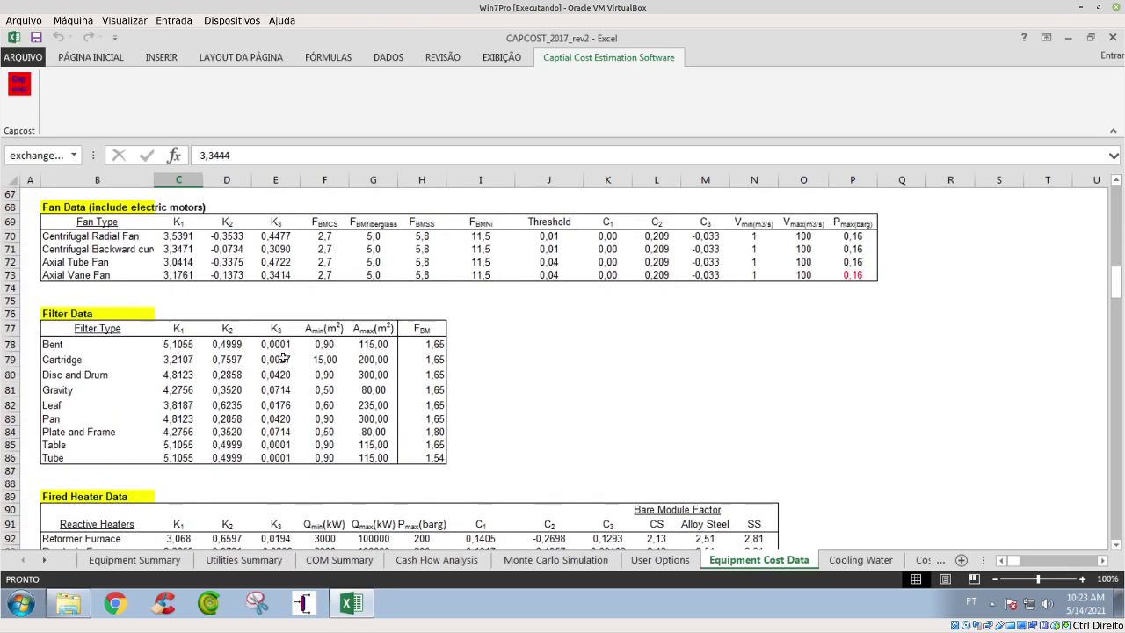
{"action": "scroll", "coordinate": [392, 338], "scroll_direction": "up", "scroll_amount": 3}
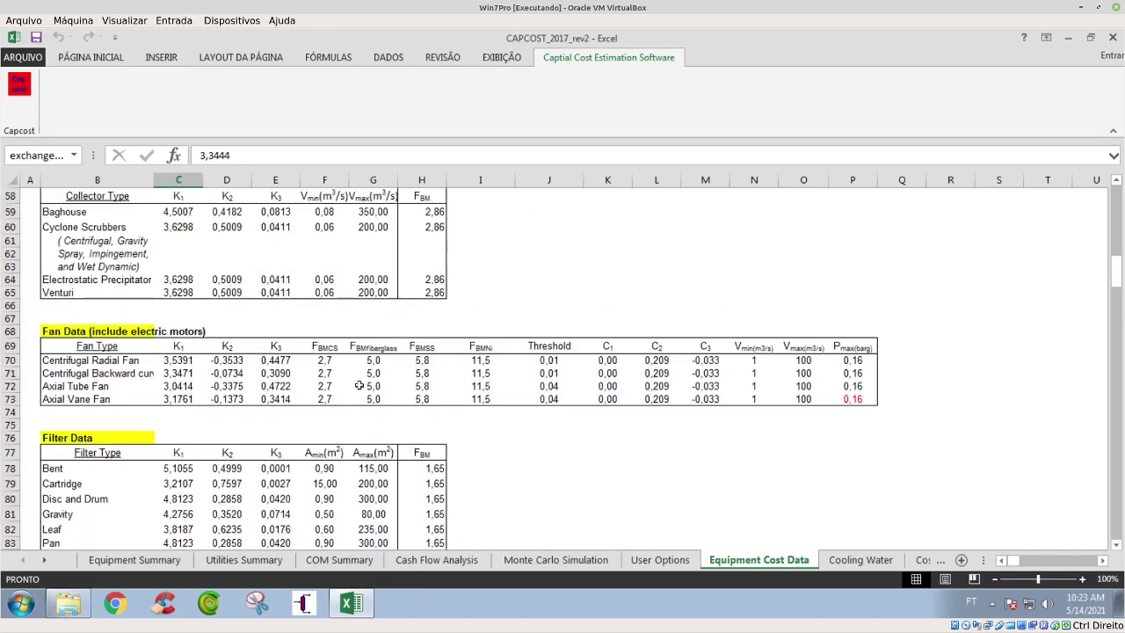
{"action": "scroll", "coordinate": [183, 372], "scroll_direction": "up", "scroll_amount": 3}
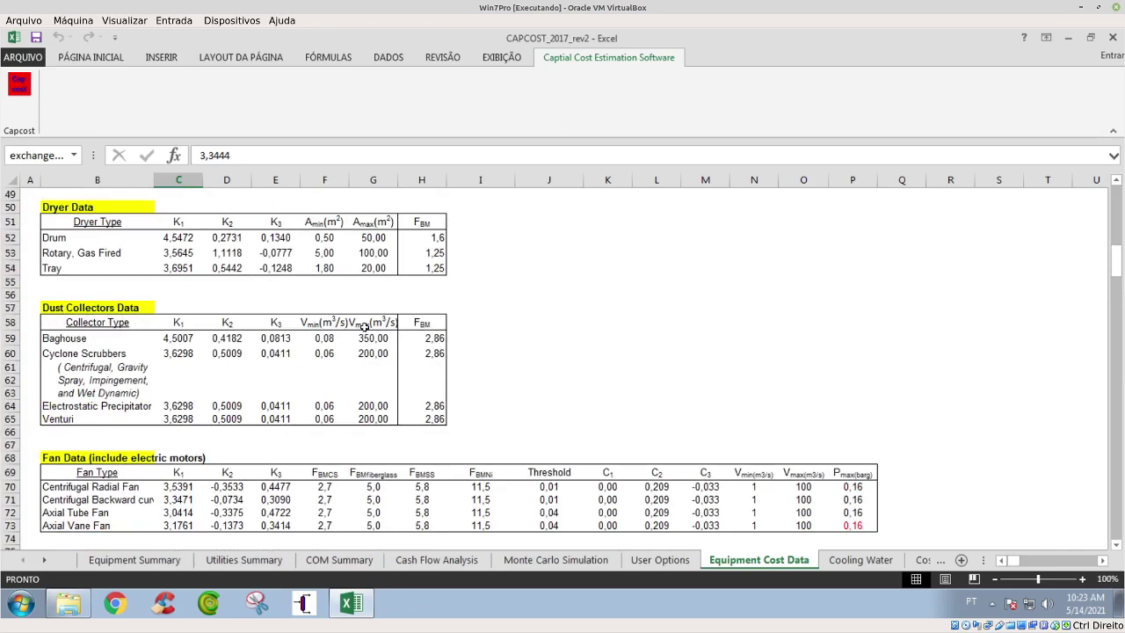
{"action": "scroll", "coordinate": [364, 326], "scroll_direction": "up", "scroll_amount": 7}
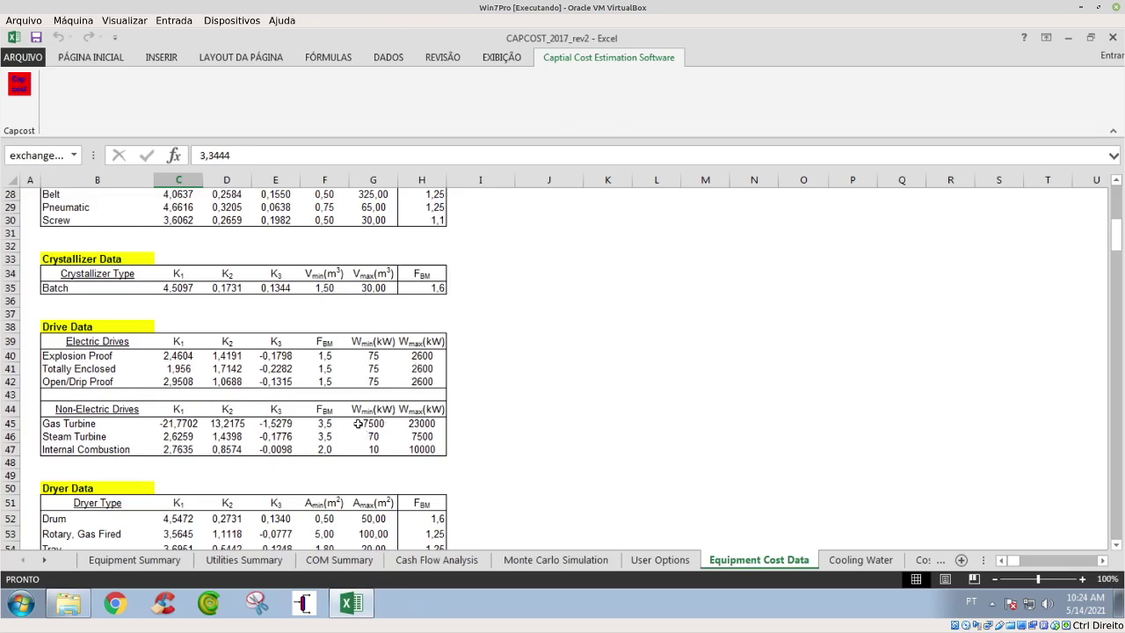
{"action": "scroll", "coordinate": [348, 374], "scroll_direction": "down", "scroll_amount": 3}
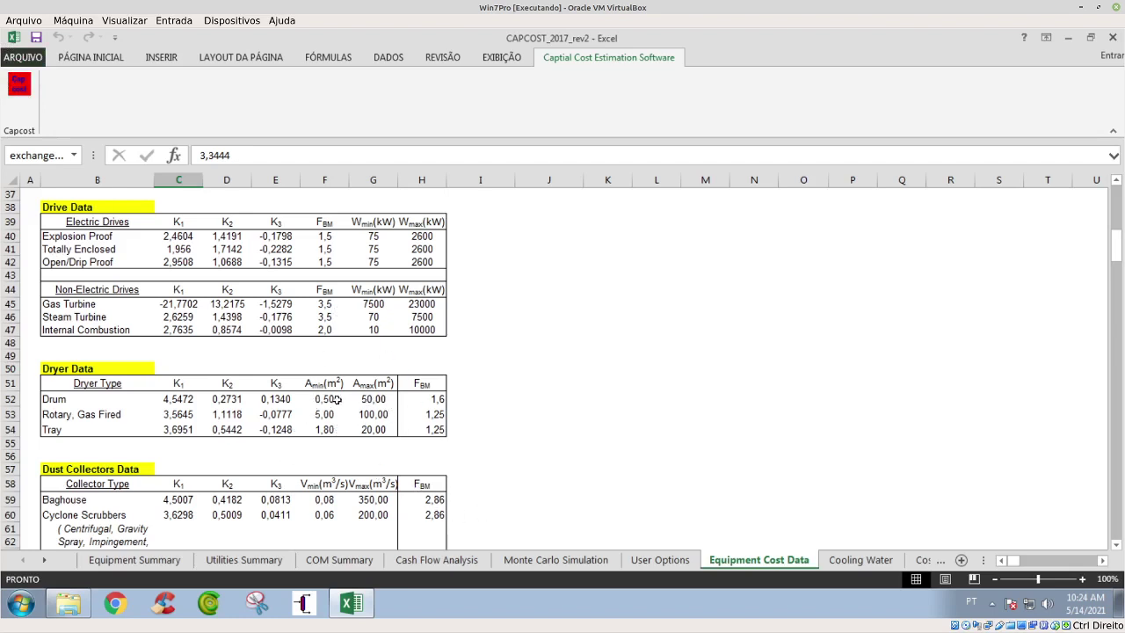
{"action": "scroll", "coordinate": [377, 415], "scroll_direction": "down", "scroll_amount": 2}
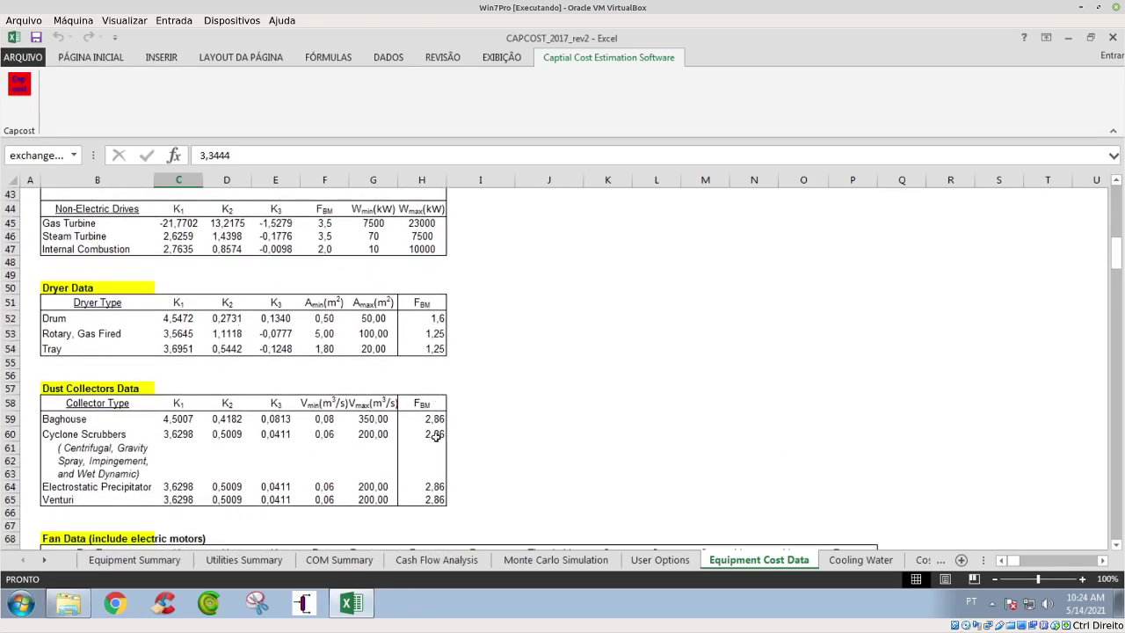
{"action": "scroll", "coordinate": [434, 442], "scroll_direction": "down", "scroll_amount": 2}
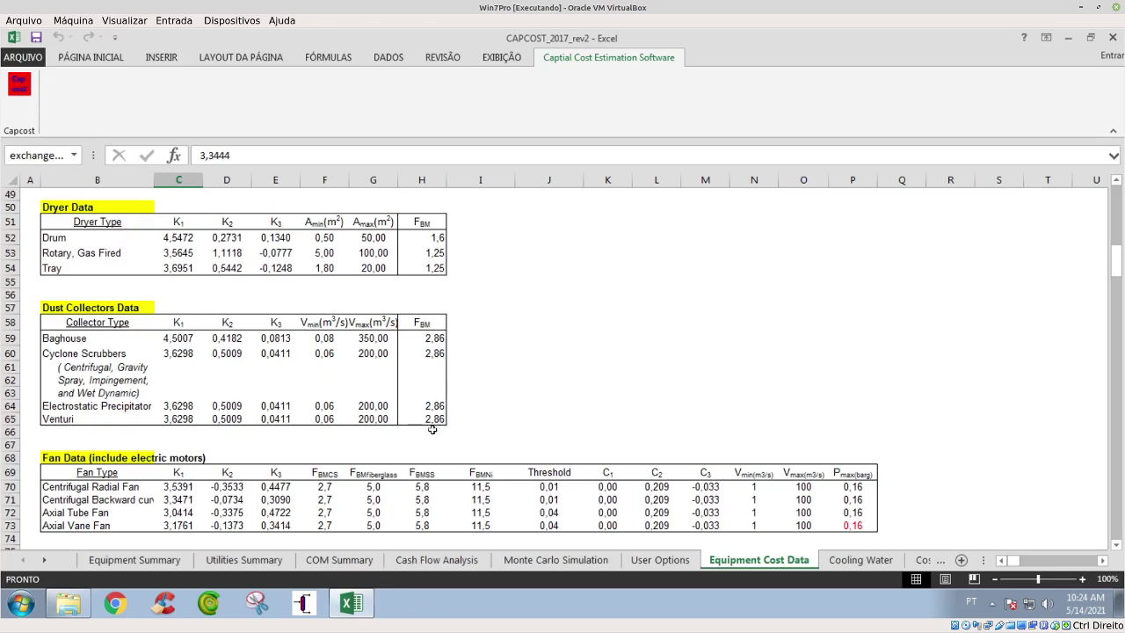
{"action": "left_click", "coordinate": [437, 270]}
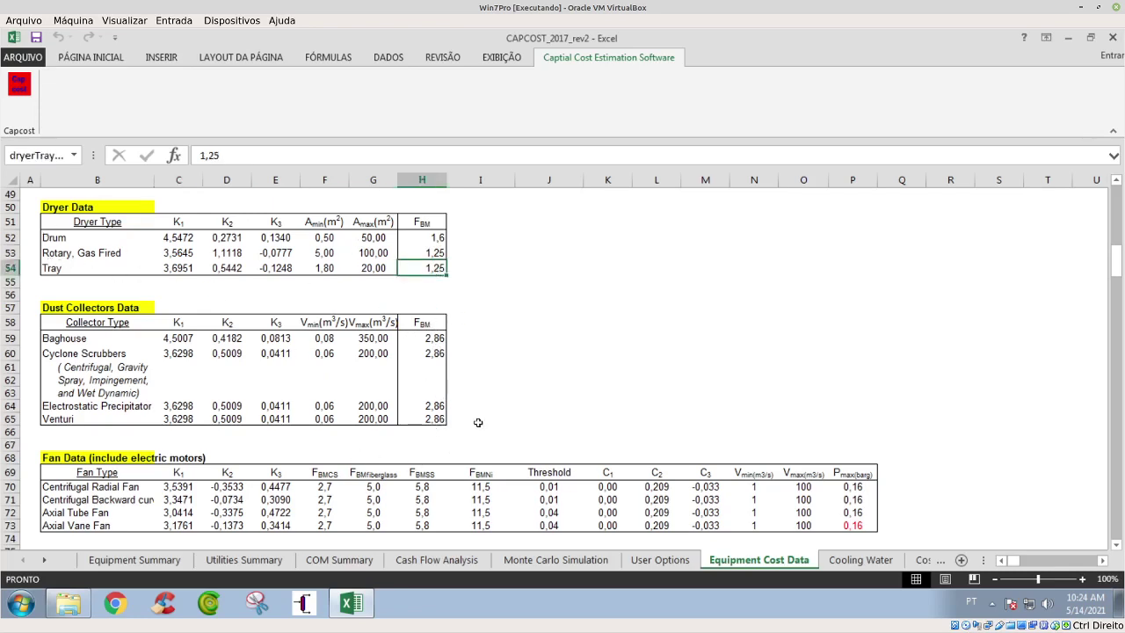
{"action": "scroll", "coordinate": [479, 423], "scroll_direction": "down", "scroll_amount": 4}
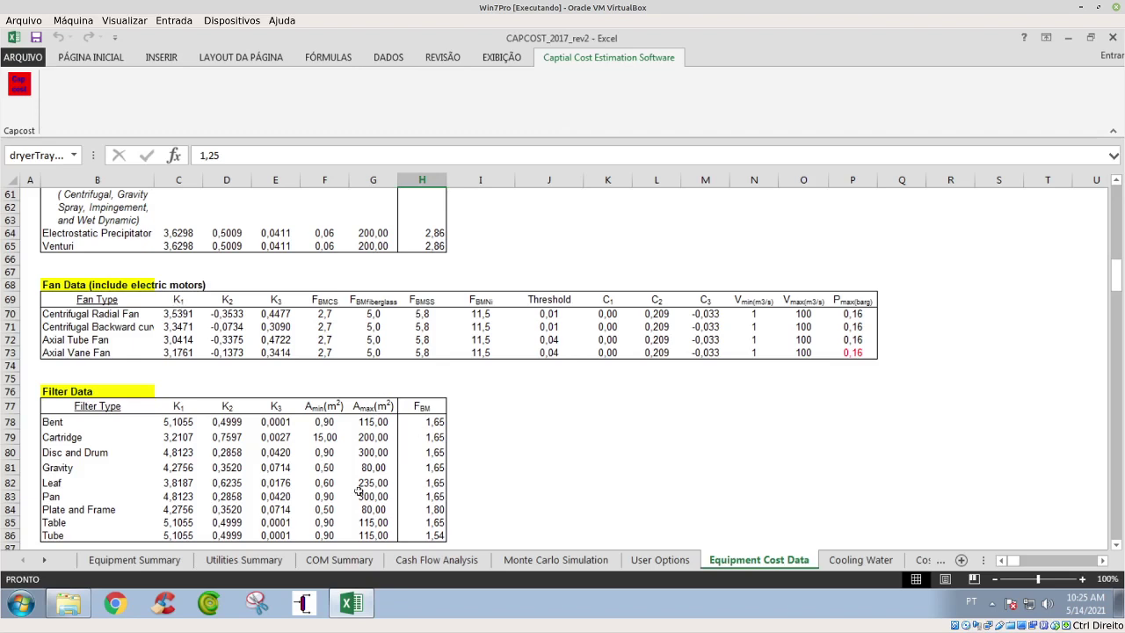
On the Utilities Summary sheet, view the heating, custom and cooling utility options for E-101 without assigning any utility
{"action": "left_click", "coordinate": [132, 559]}
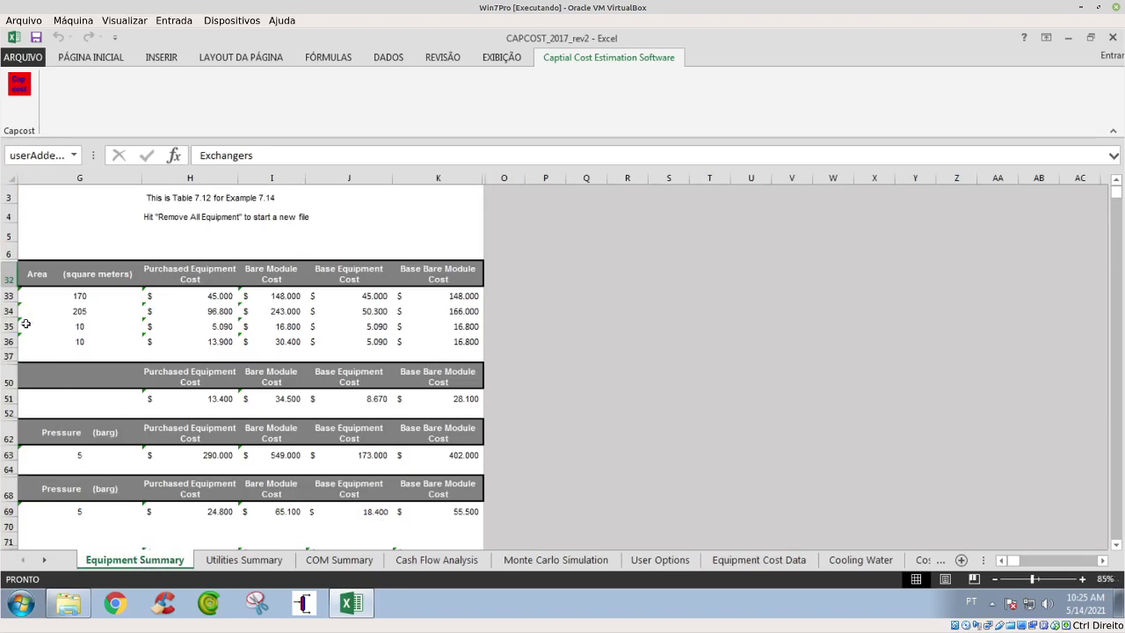
{"action": "left_click", "coordinate": [245, 561]}
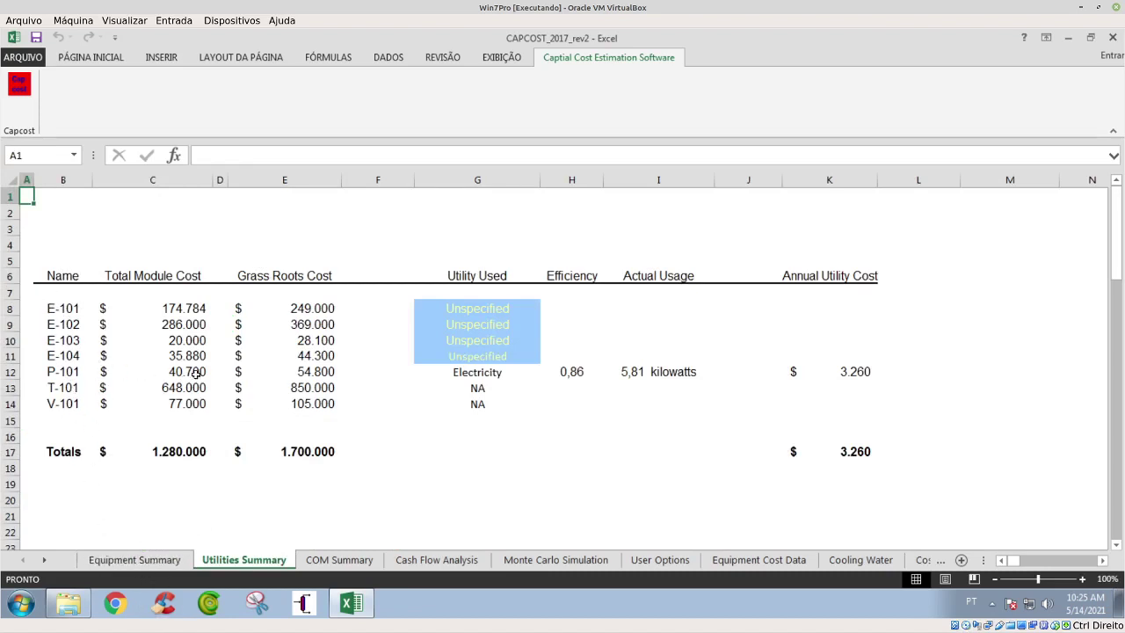
{"action": "double_click", "coordinate": [484, 310]}
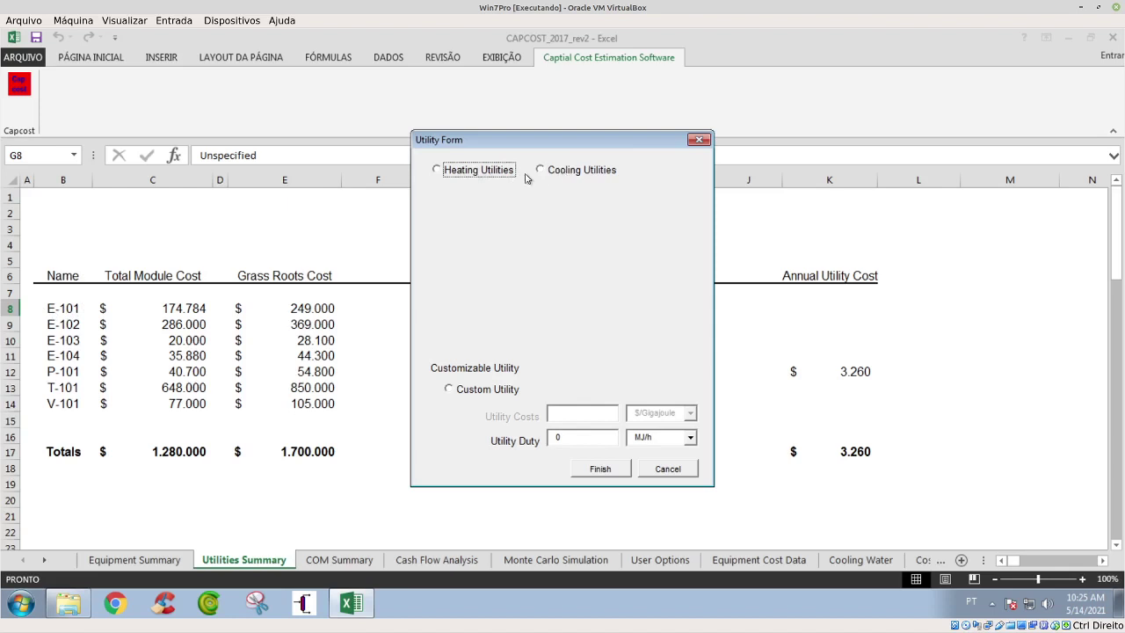
{"action": "left_click", "coordinate": [473, 171]}
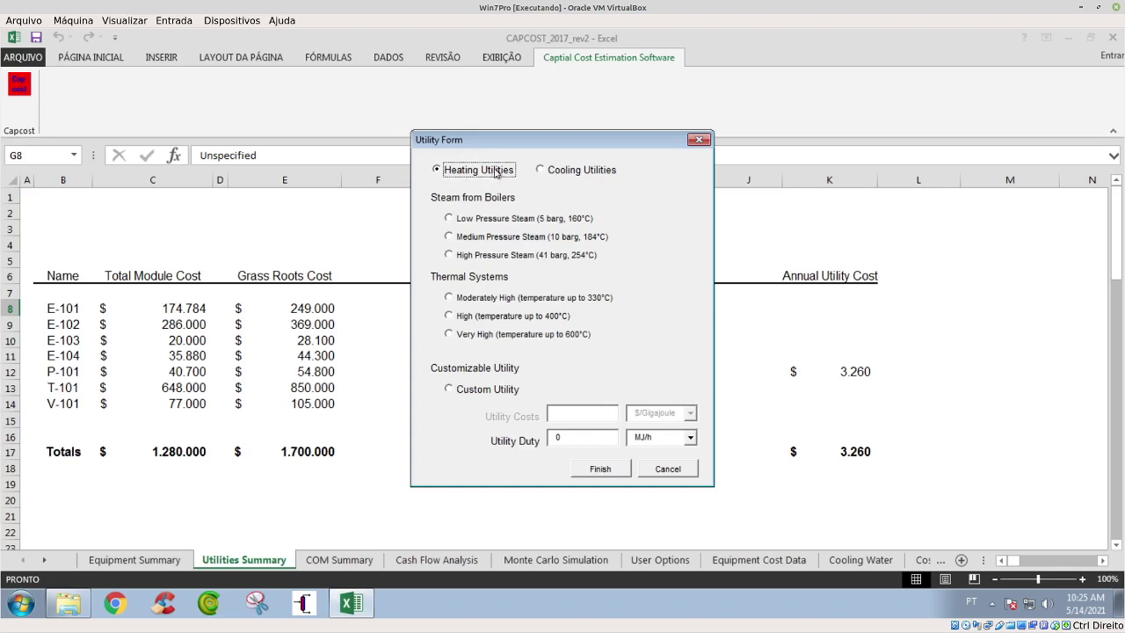
{"action": "left_click", "coordinate": [466, 240]}
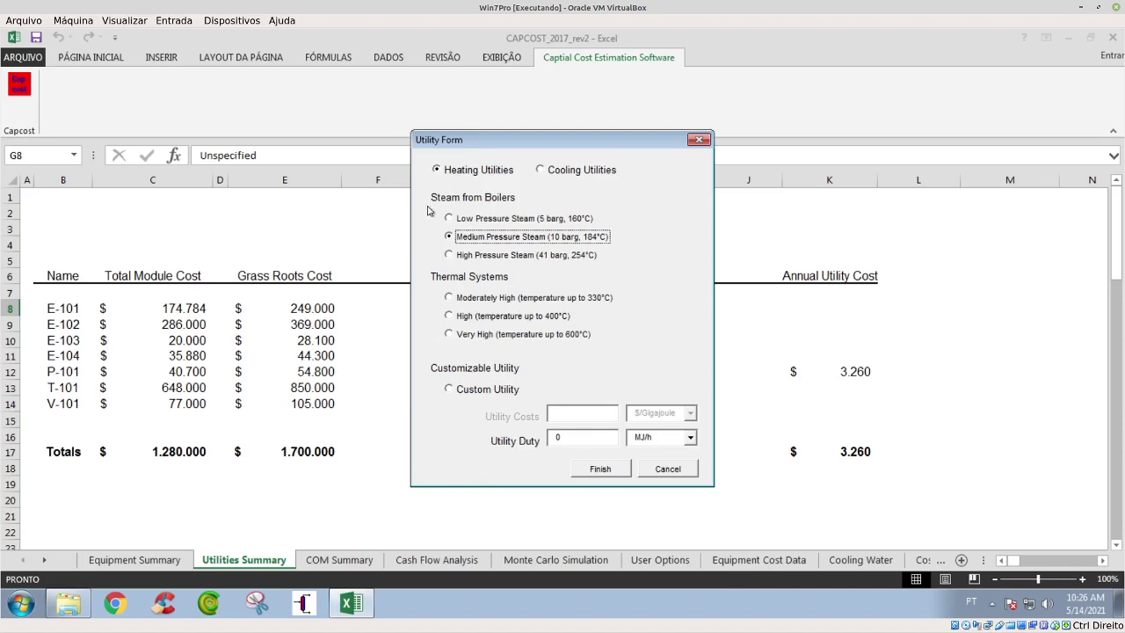
{"action": "left_click", "coordinate": [450, 391]}
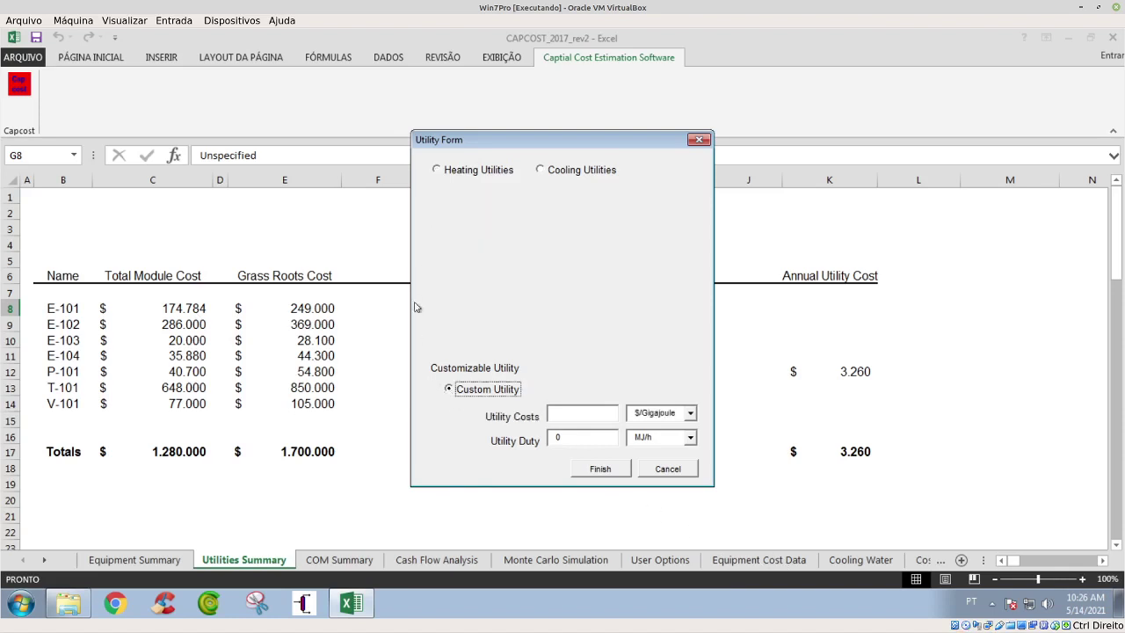
{"action": "left_click", "coordinate": [557, 412]}
{"action": "left_click", "coordinate": [543, 168]}
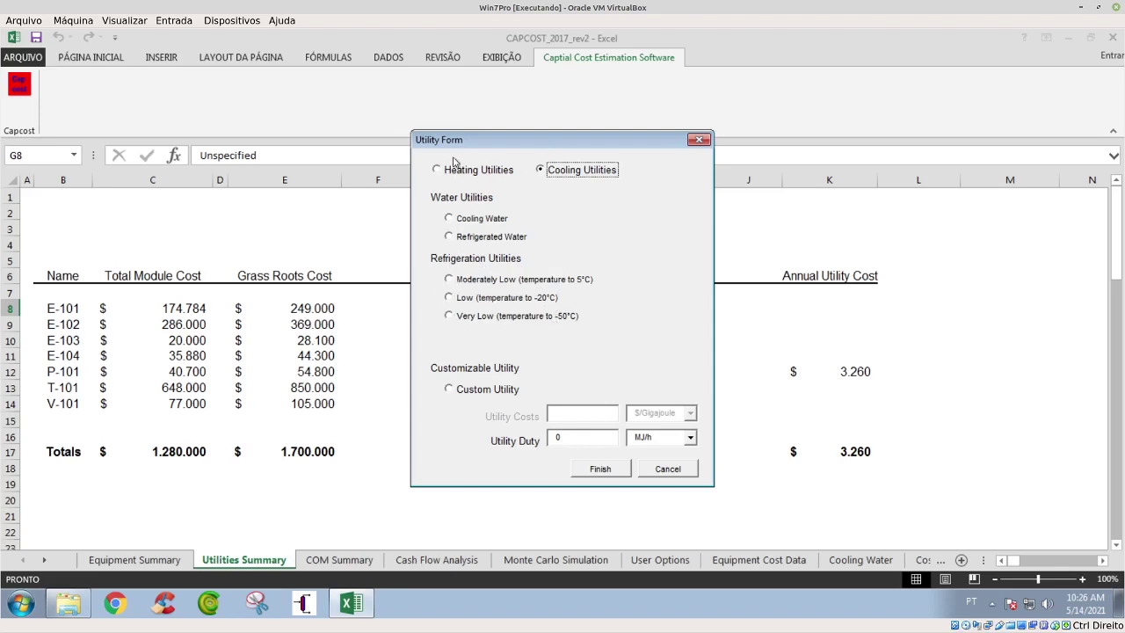
{"action": "left_click", "coordinate": [664, 470]}
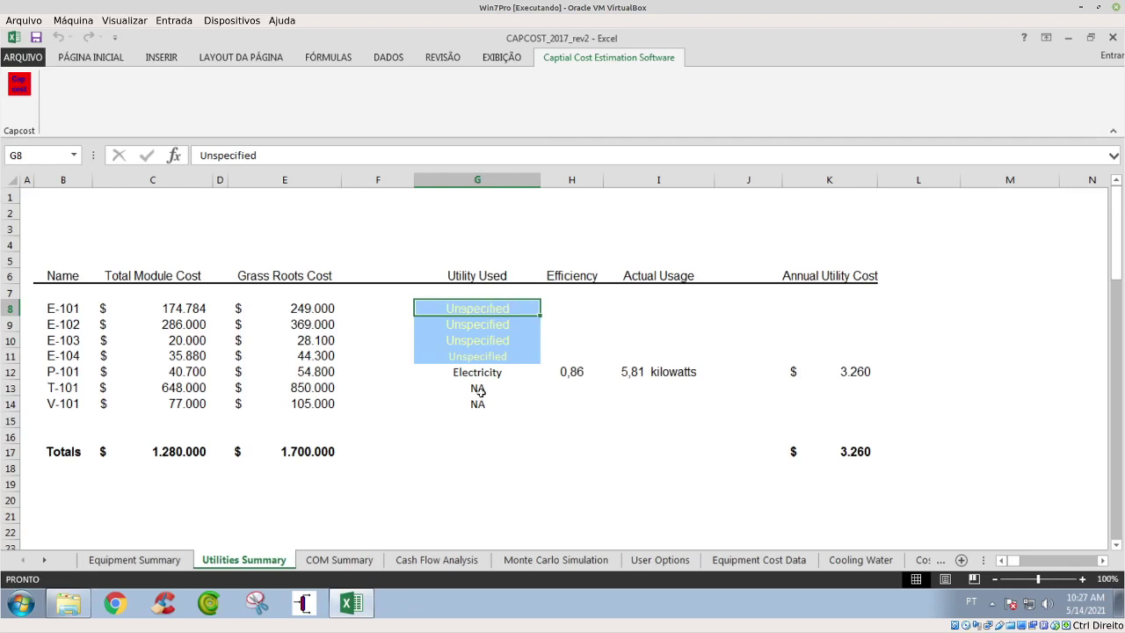
{"action": "left_click", "coordinate": [475, 324]}
{"action": "left_click", "coordinate": [659, 467]}
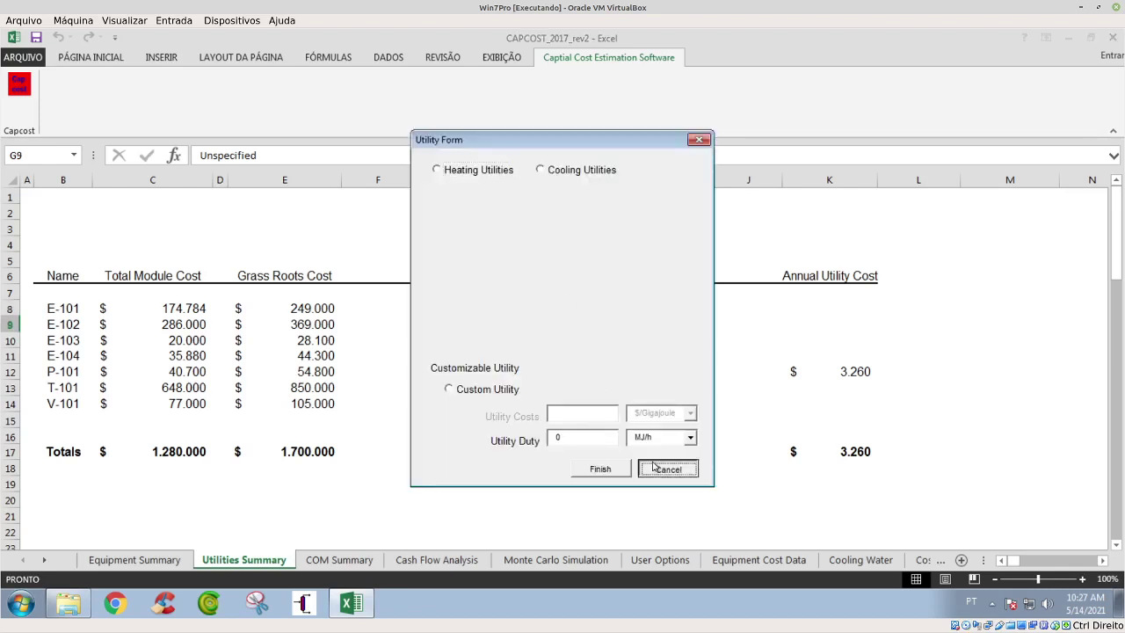
Assign Low Pressure Steam (5 barg, 160°C) to E-101 as its heating utility with a duty of 5 kilowatts
{"action": "left_click", "coordinate": [478, 308]}
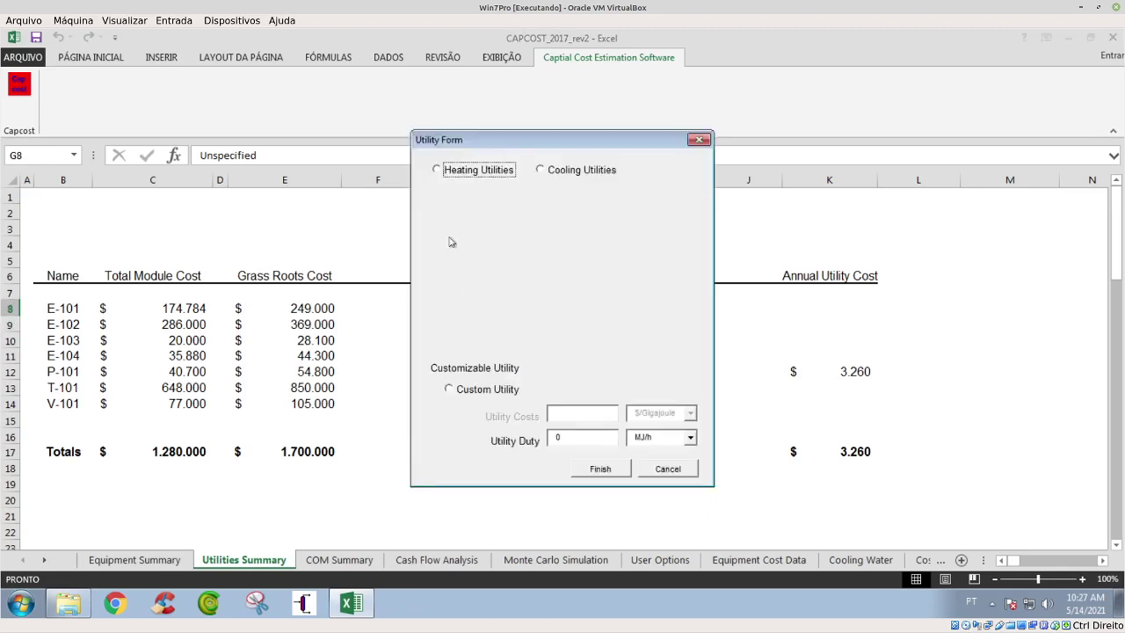
{"action": "left_click", "coordinate": [438, 170]}
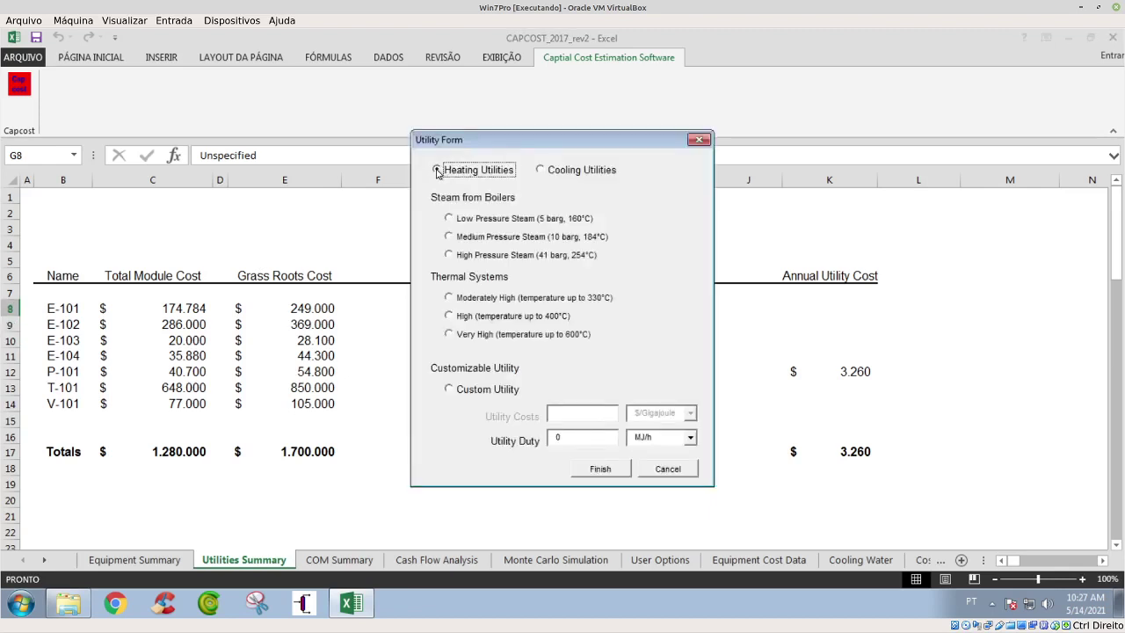
{"action": "left_click", "coordinate": [449, 218]}
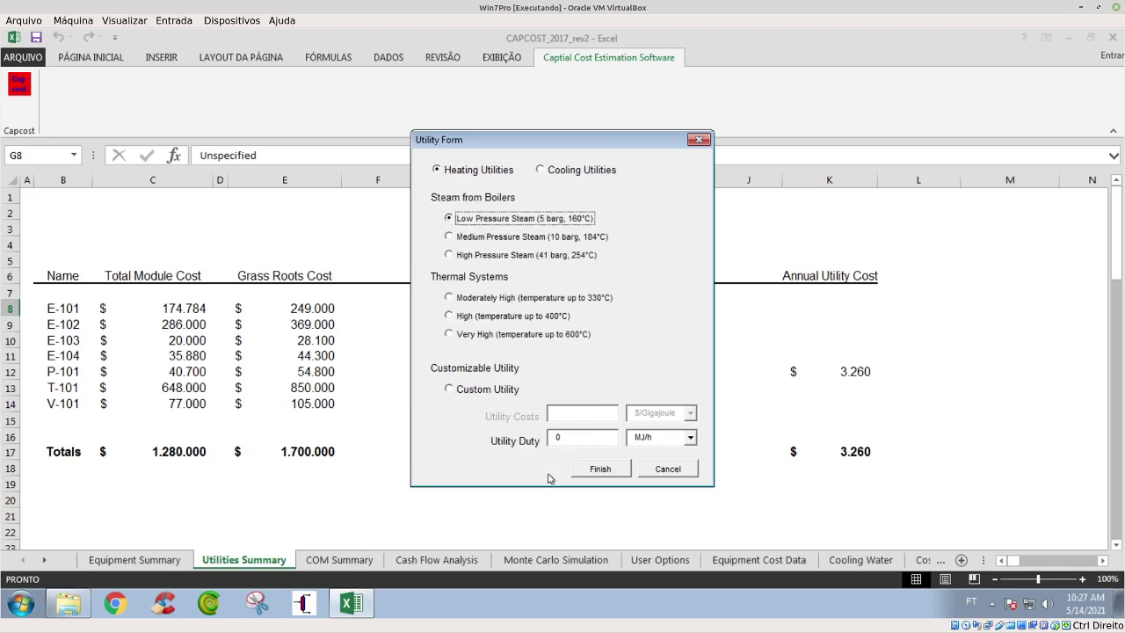
{"action": "left_click", "coordinate": [567, 431]}
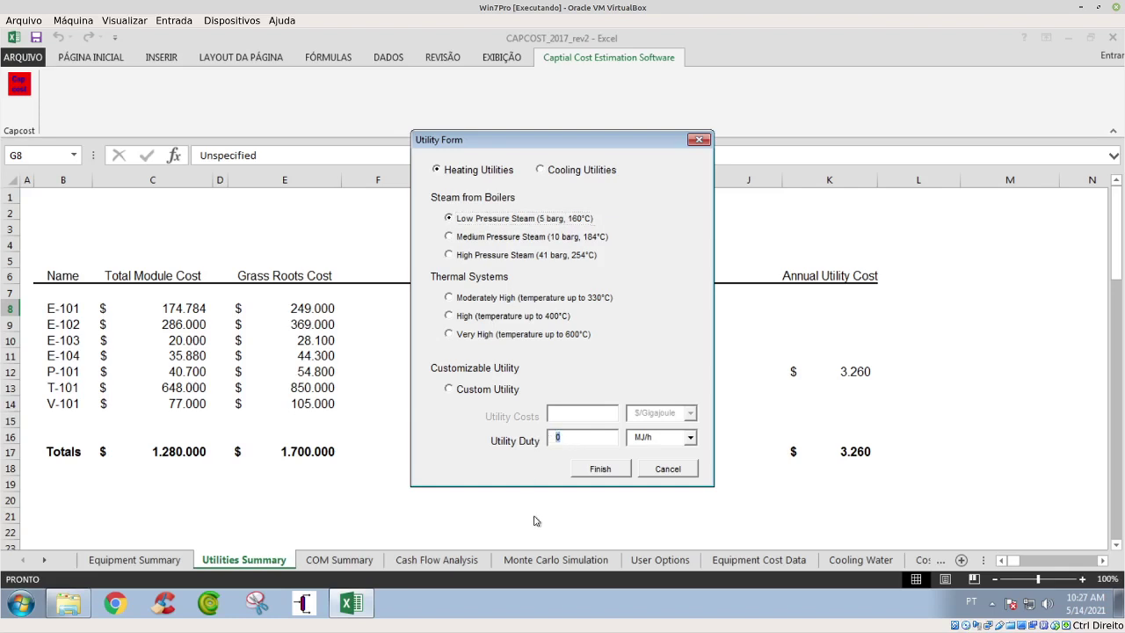
{"action": "left_click", "coordinate": [691, 438]}
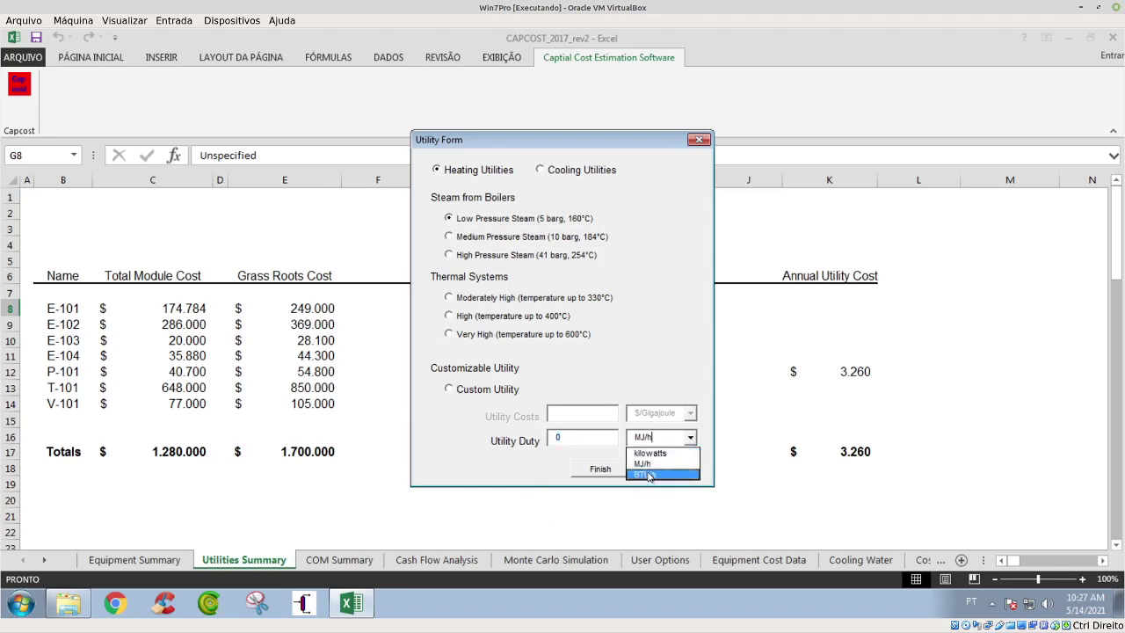
{"action": "left_click", "coordinate": [673, 455]}
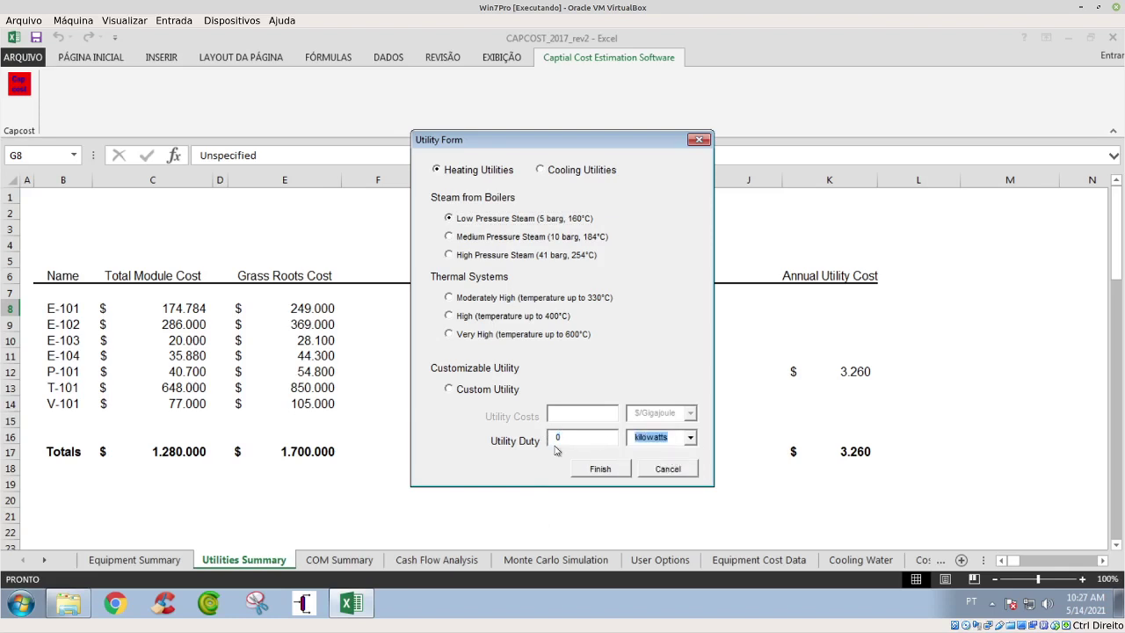
{"action": "double_click", "coordinate": [565, 438]}
{"action": "type", "text": "5"}
{"action": "left_click", "coordinate": [600, 469]}
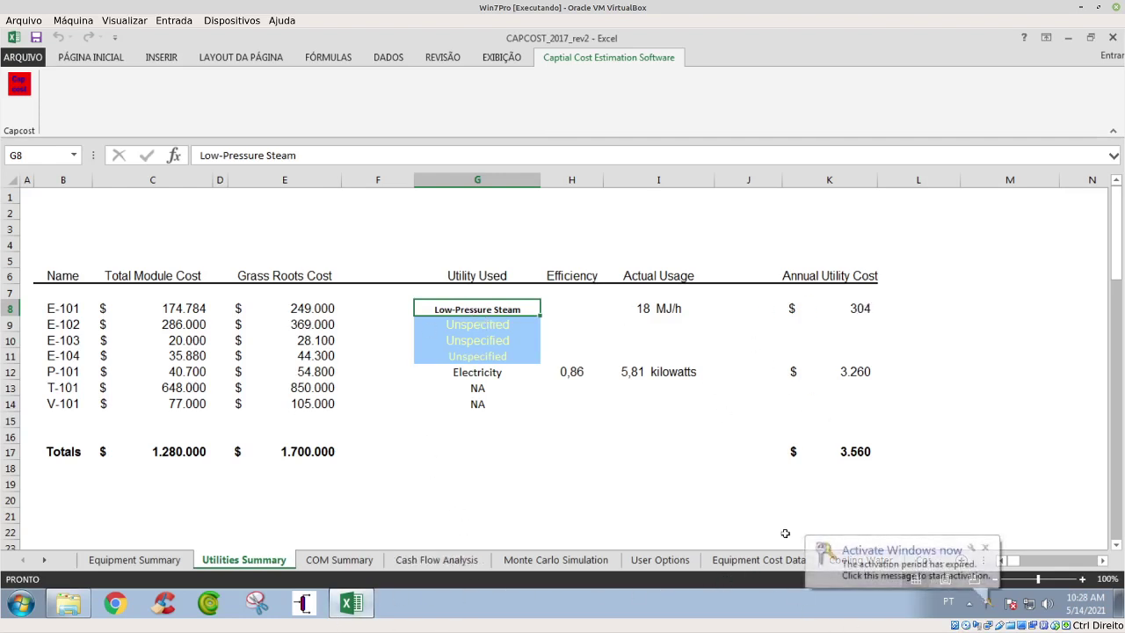
{"action": "left_click", "coordinate": [987, 548]}
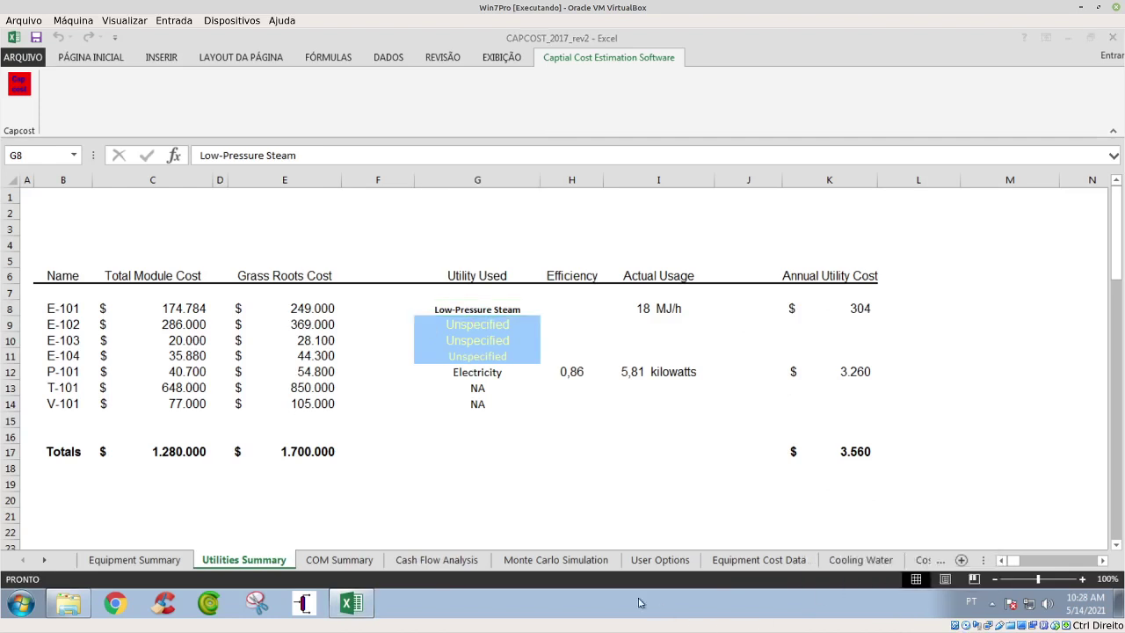
Examine the hours per operating year, the utility costs per GJ and the unit preferences on the User Options sheet
{"action": "left_click", "coordinate": [651, 562]}
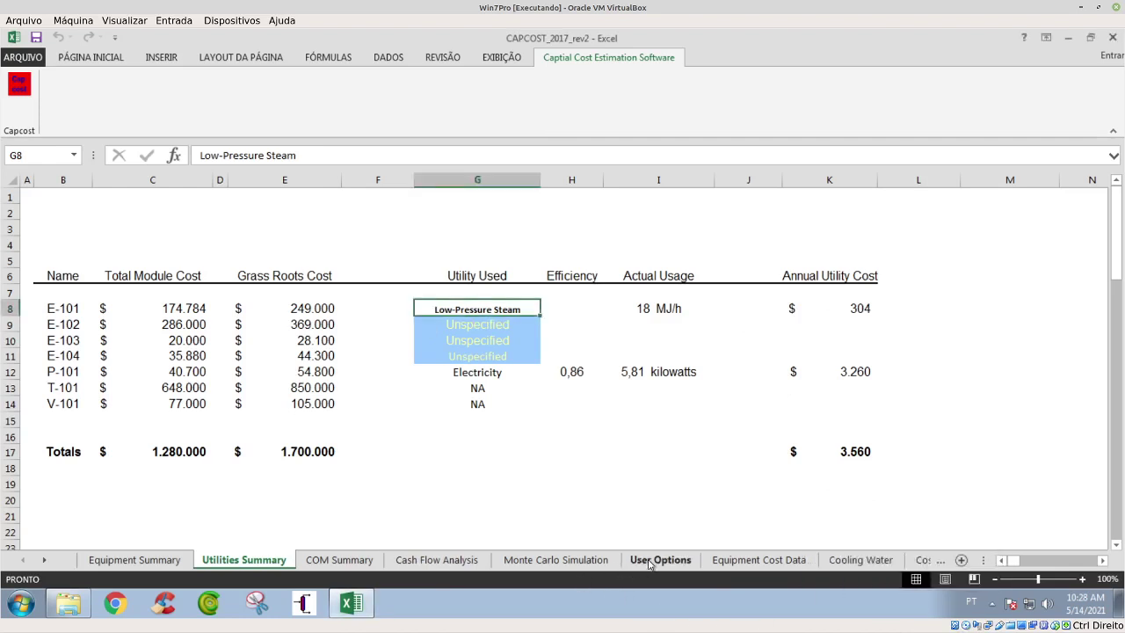
{"action": "left_click", "coordinate": [659, 563]}
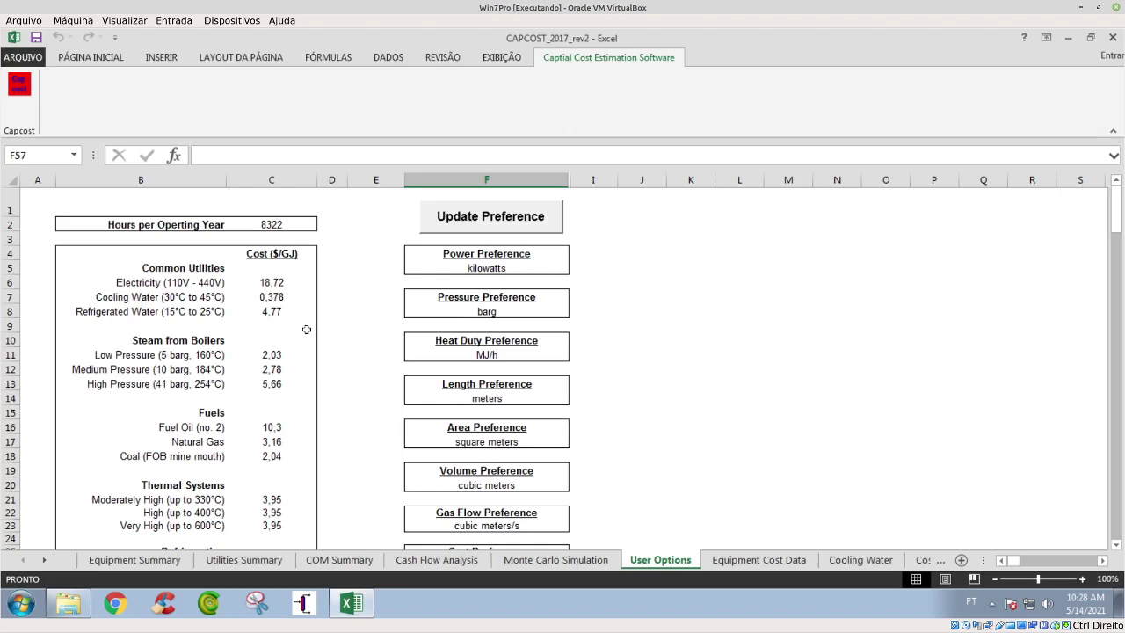
{"action": "left_click", "coordinate": [266, 222]}
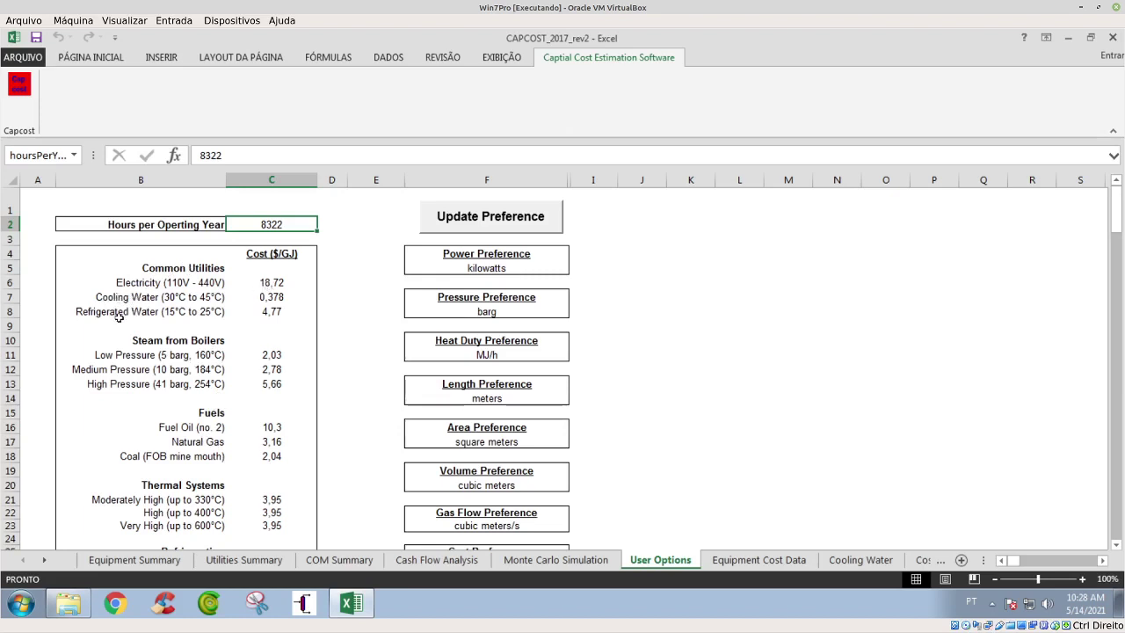
{"action": "left_click", "coordinate": [275, 283]}
{"action": "left_click", "coordinate": [273, 366]}
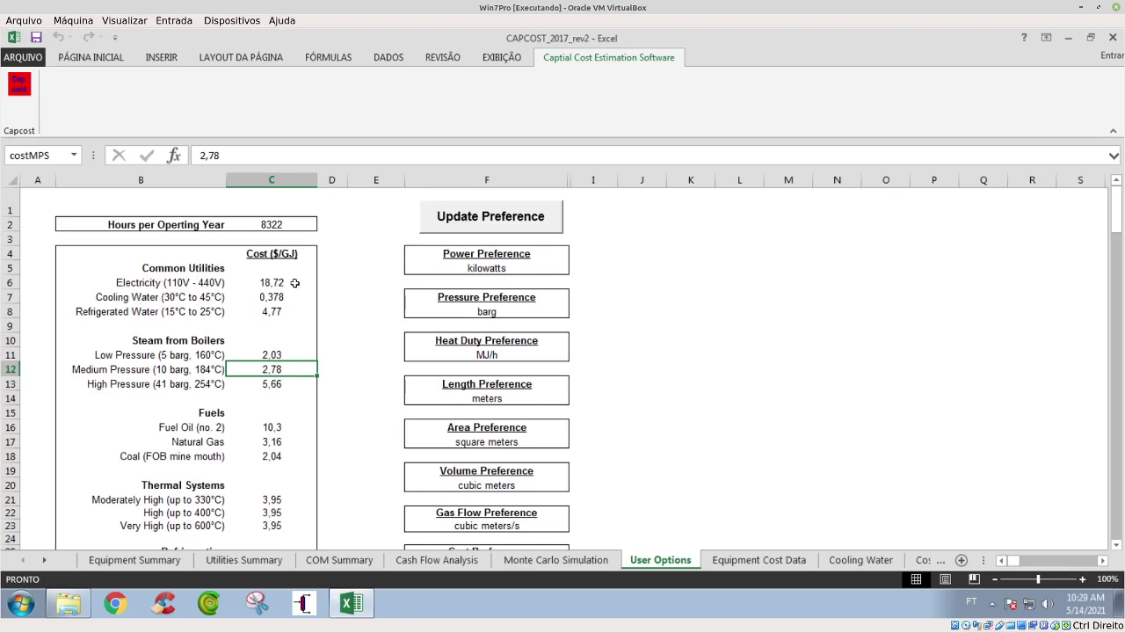
{"action": "left_click", "coordinate": [265, 283]}
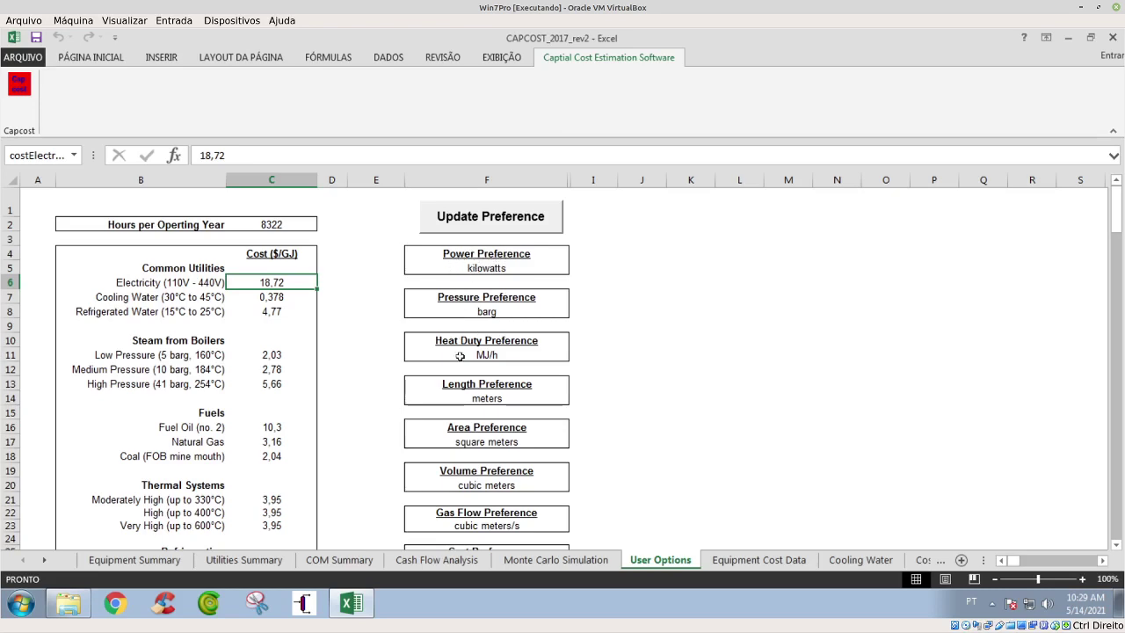
{"action": "scroll", "coordinate": [309, 439], "scroll_direction": "down", "scroll_amount": 3}
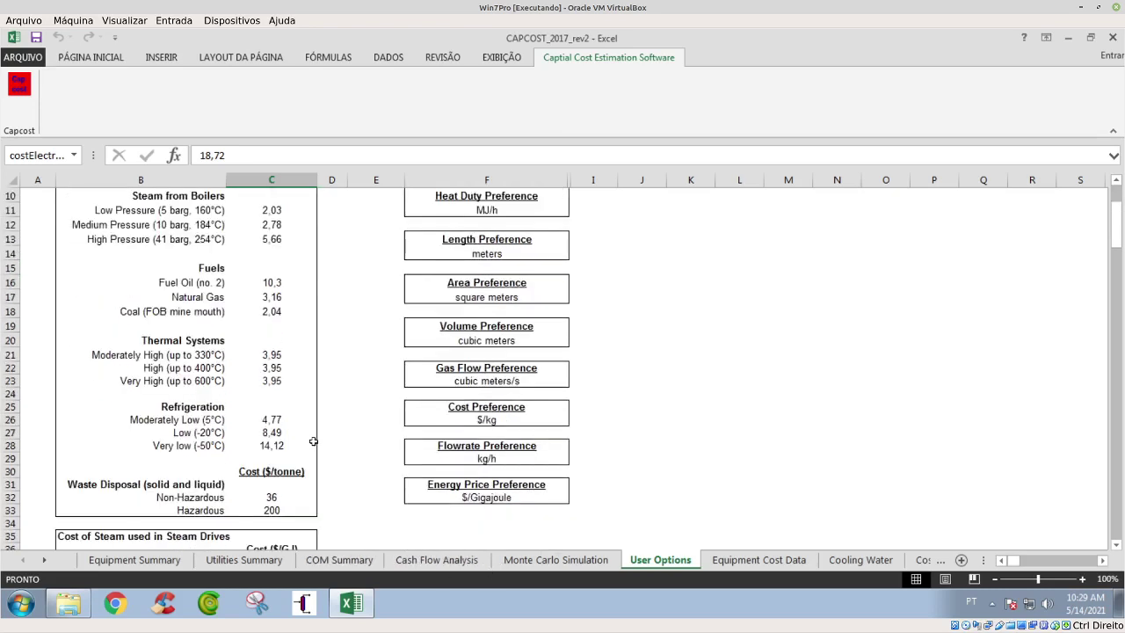
{"action": "scroll", "coordinate": [308, 439], "scroll_direction": "up", "scroll_amount": 3}
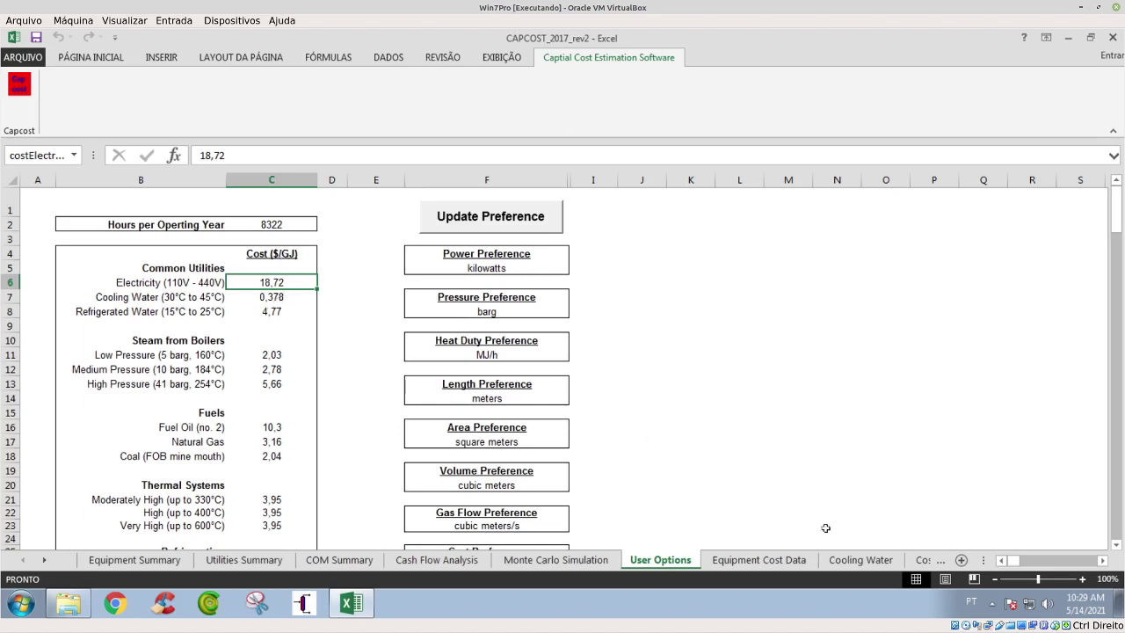
{"action": "left_click", "coordinate": [268, 299]}
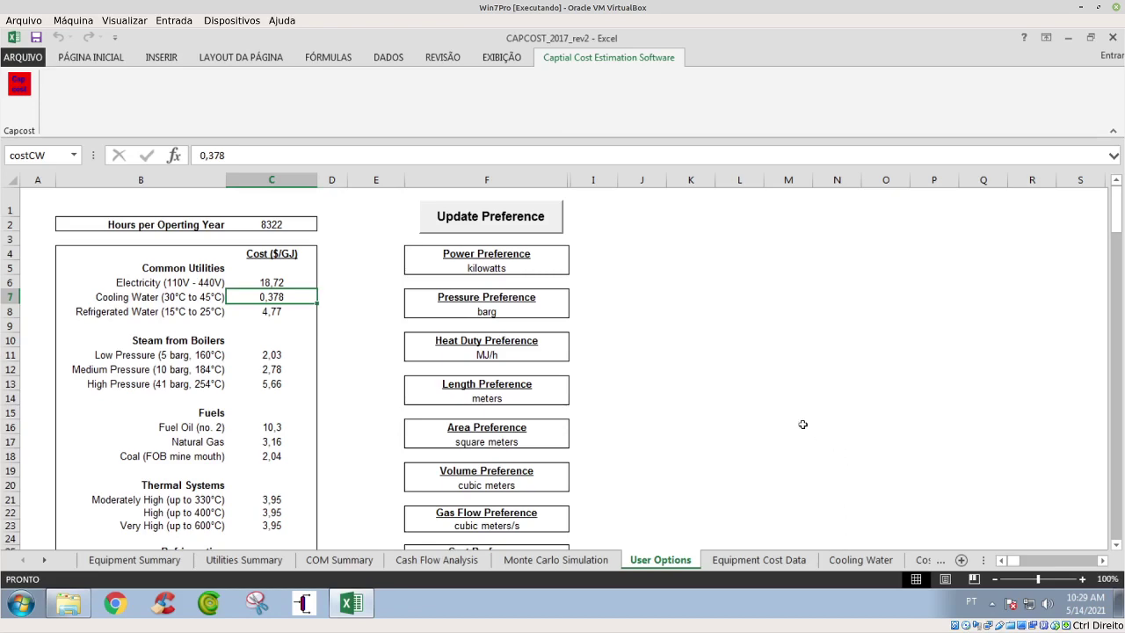
Examine the Cooling Water sheet's editable inputs and cost formula, comparing its cooling water cost with the User Options entry
{"action": "left_click", "coordinate": [861, 560]}
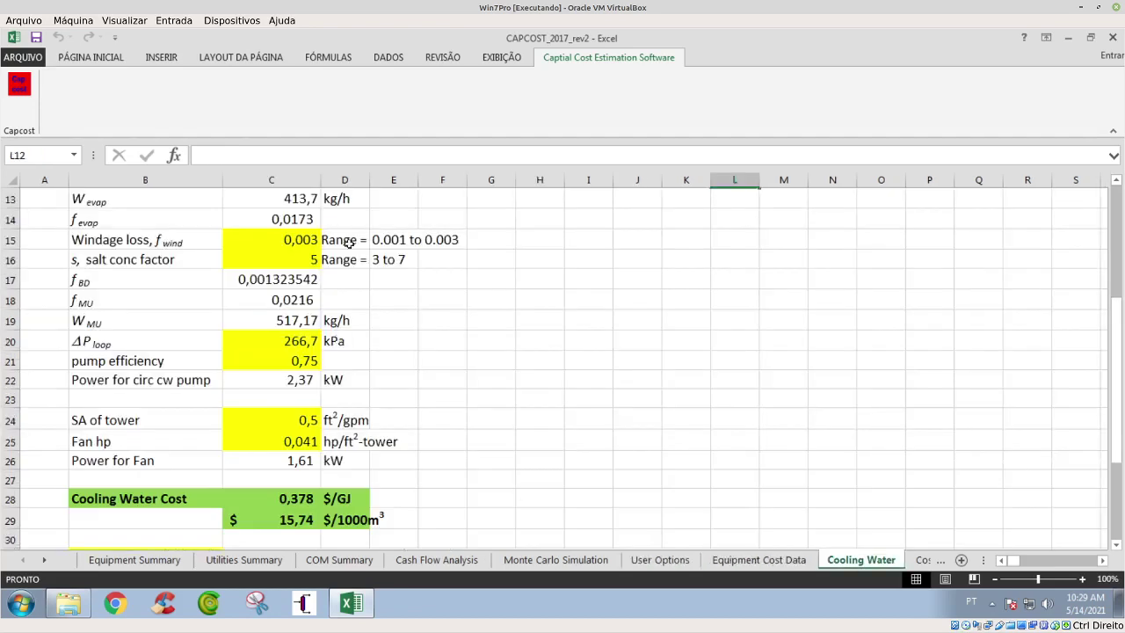
{"action": "left_click_drag", "start_coordinate": [1116, 343], "coordinate": [1097, 222]}
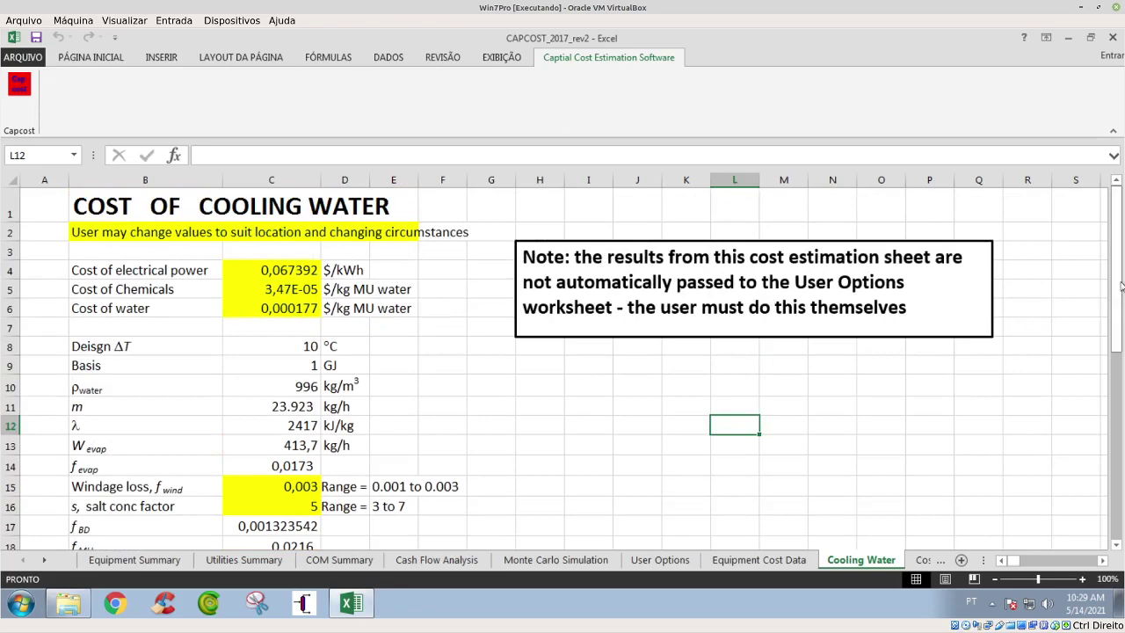
{"action": "left_click_drag", "start_coordinate": [1117, 276], "coordinate": [1116, 393]}
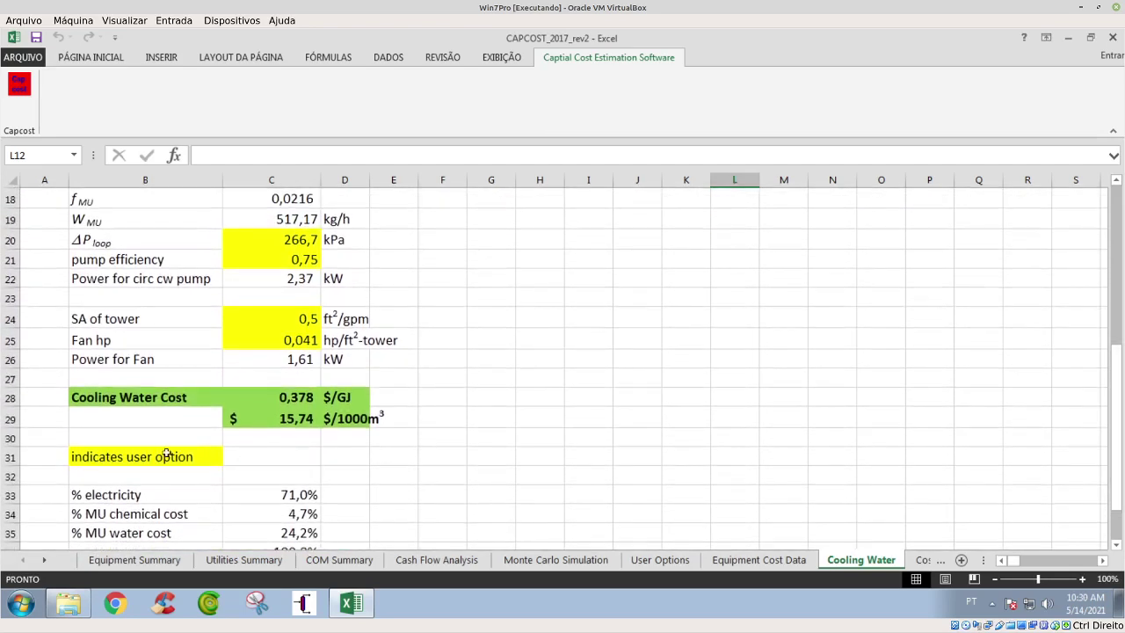
{"action": "left_click", "coordinate": [298, 400]}
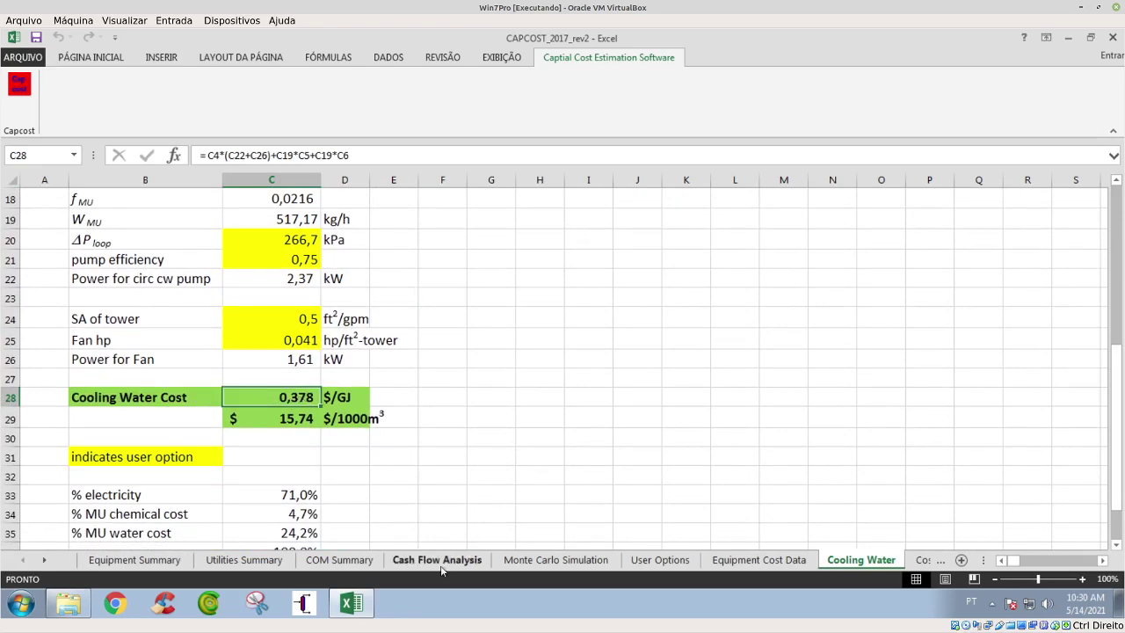
{"action": "left_click", "coordinate": [635, 563]}
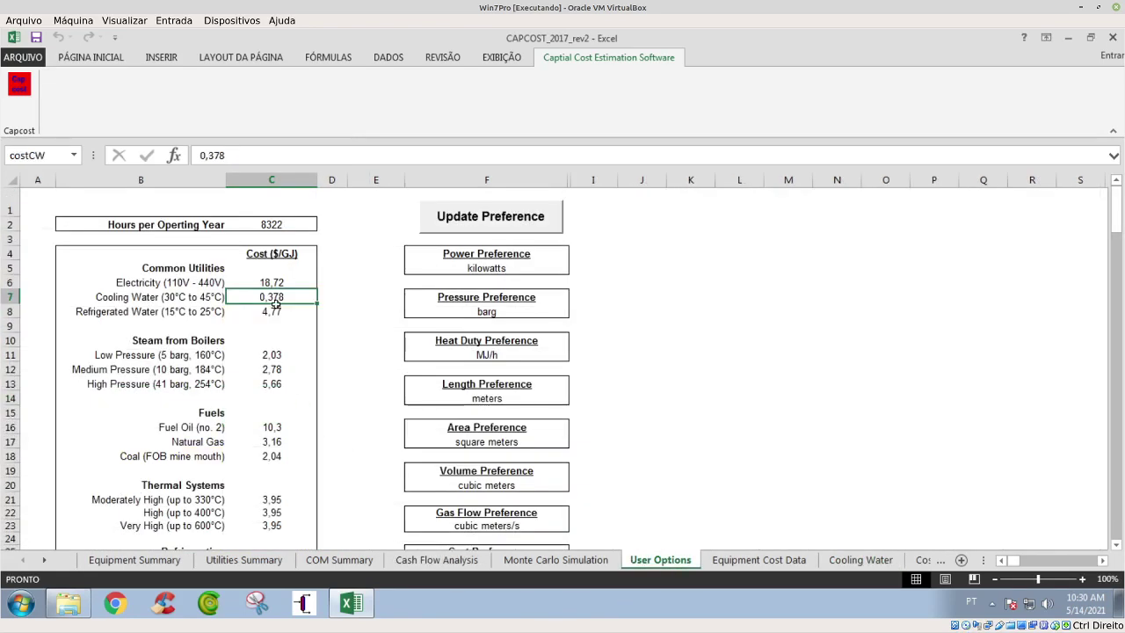
{"action": "left_click", "coordinate": [854, 562]}
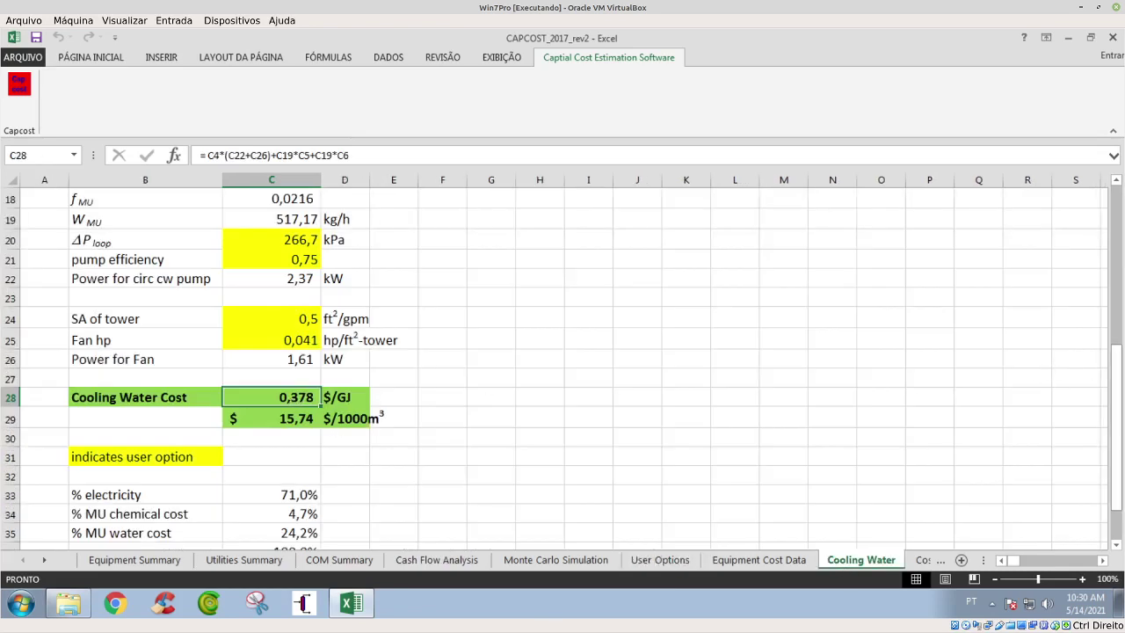
{"action": "left_click_drag", "start_coordinate": [1114, 386], "coordinate": [1100, 218]}
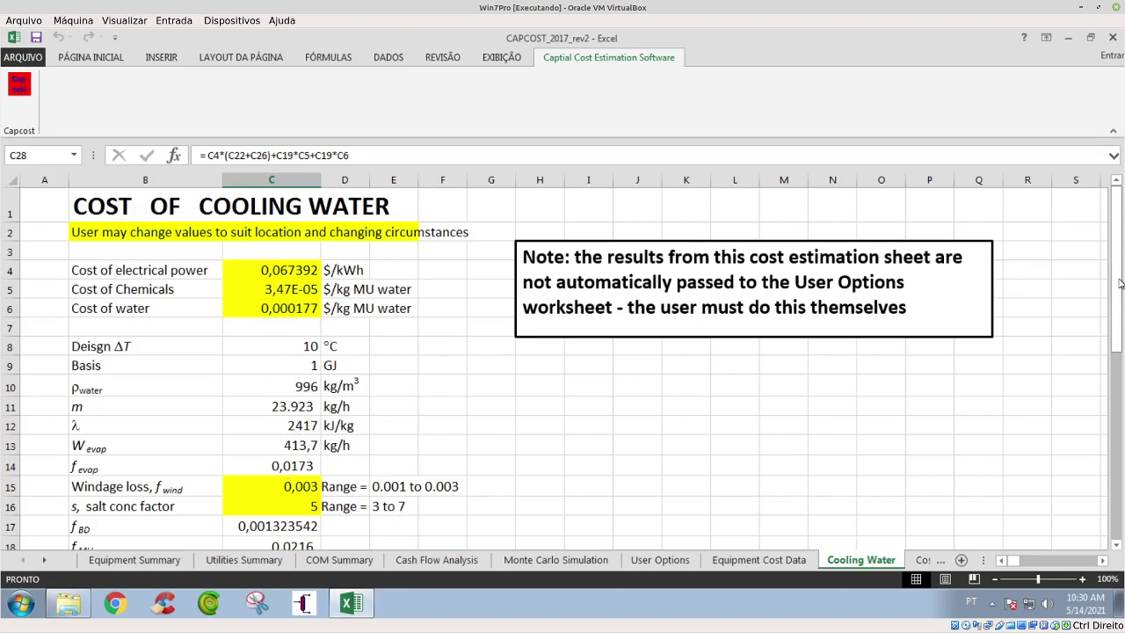
{"action": "left_click_drag", "start_coordinate": [1121, 283], "coordinate": [1121, 414]}
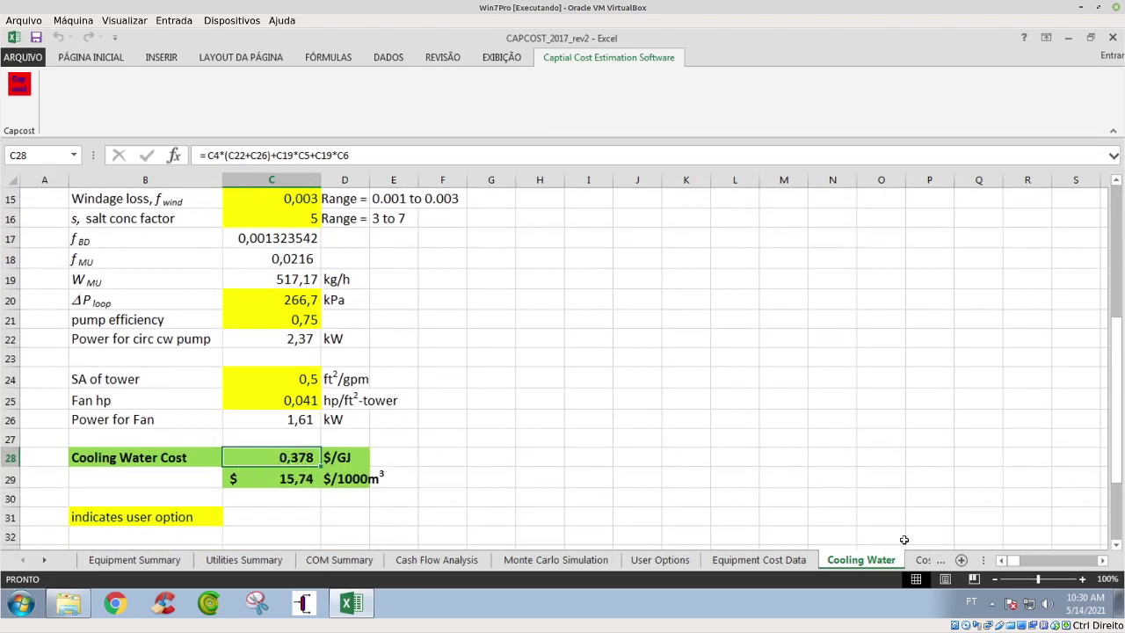
View the cost estimation sheets for refrigerated water and steam
{"action": "left_click", "coordinate": [44, 560]}
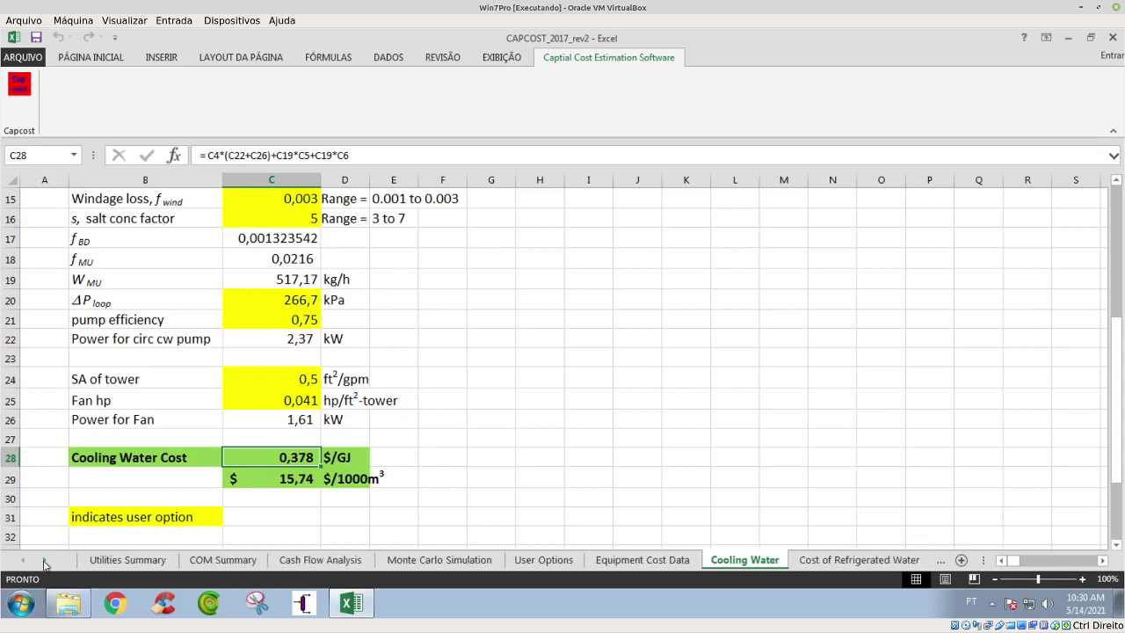
{"action": "left_click", "coordinate": [837, 561]}
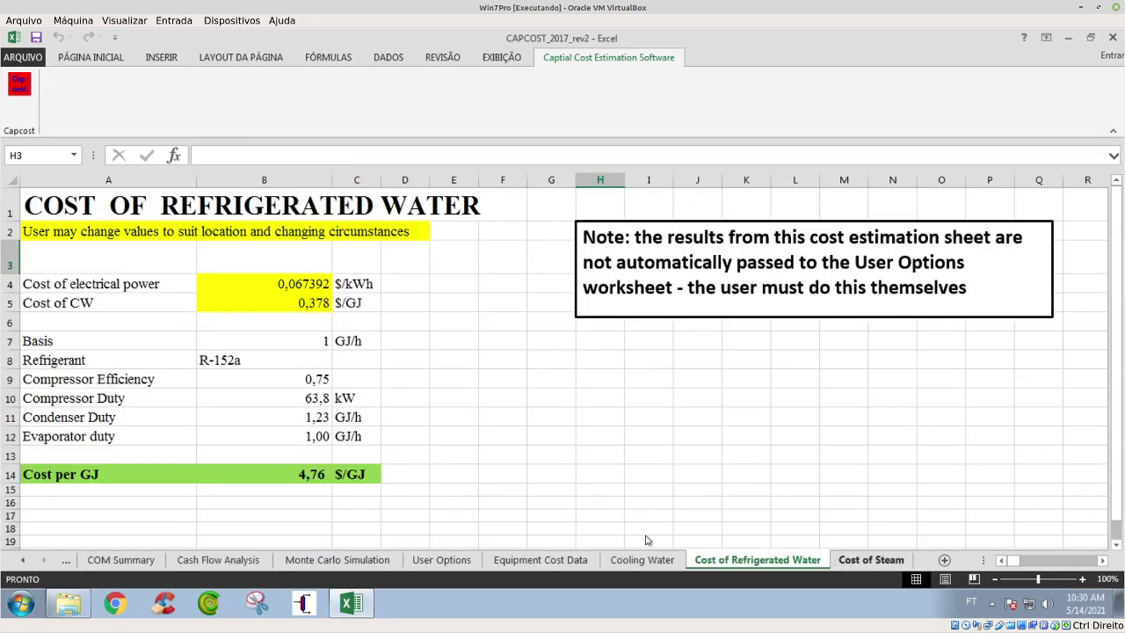
{"action": "left_click", "coordinate": [869, 559]}
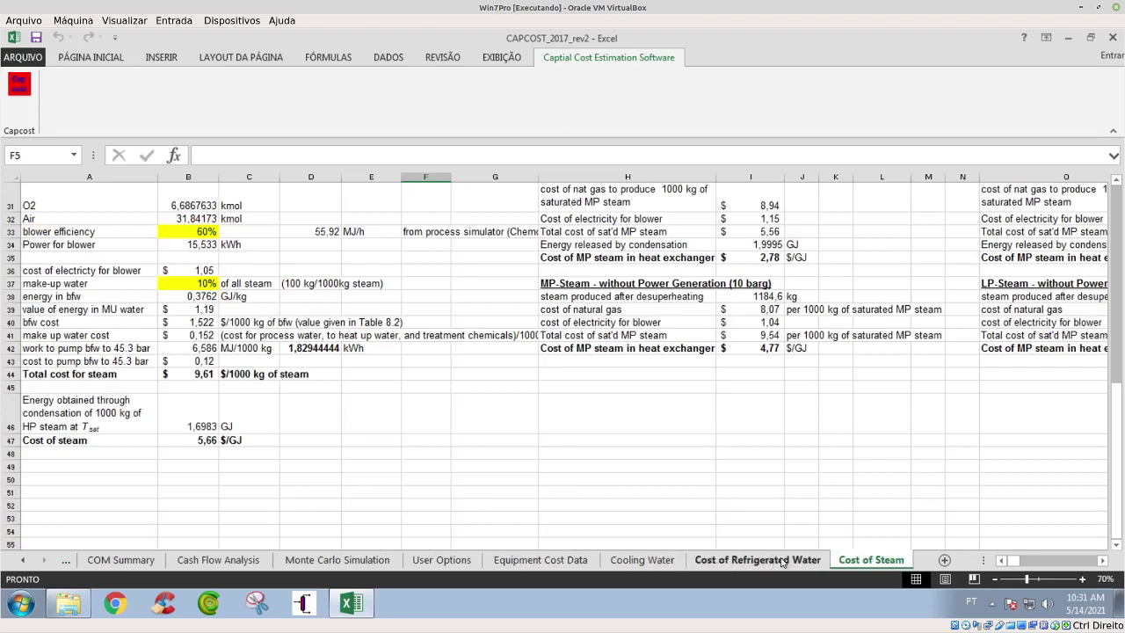
Check the utility costs in User Options again, and return to the Utilities Summary sheet
{"action": "left_click", "coordinate": [441, 561]}
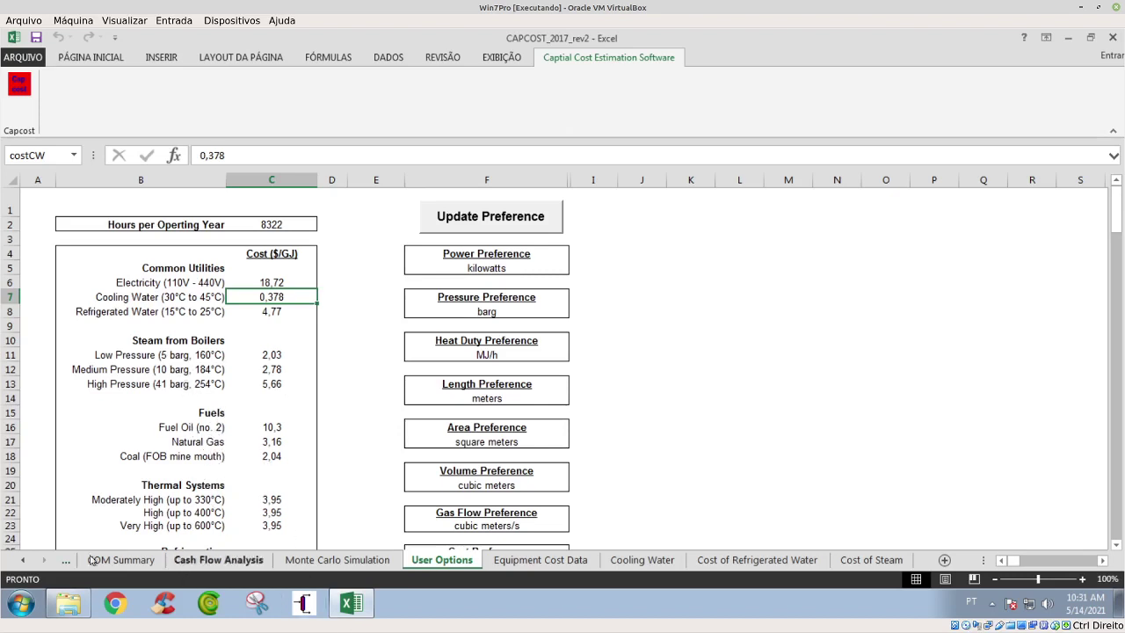
{"action": "left_click", "coordinate": [22, 561]}
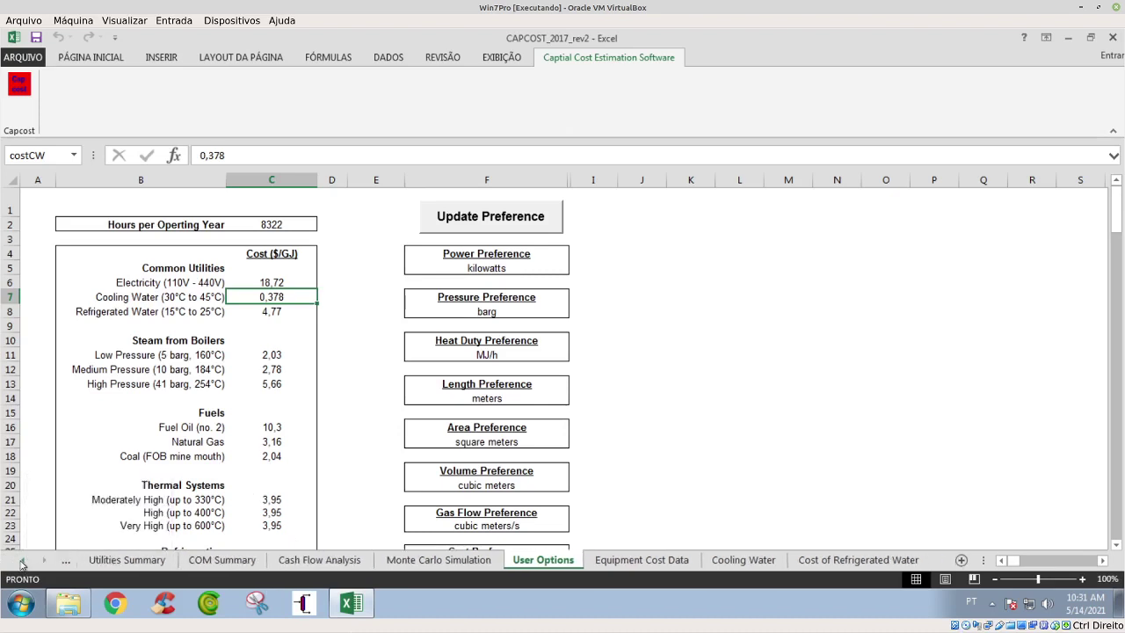
{"action": "left_click", "coordinate": [21, 561]}
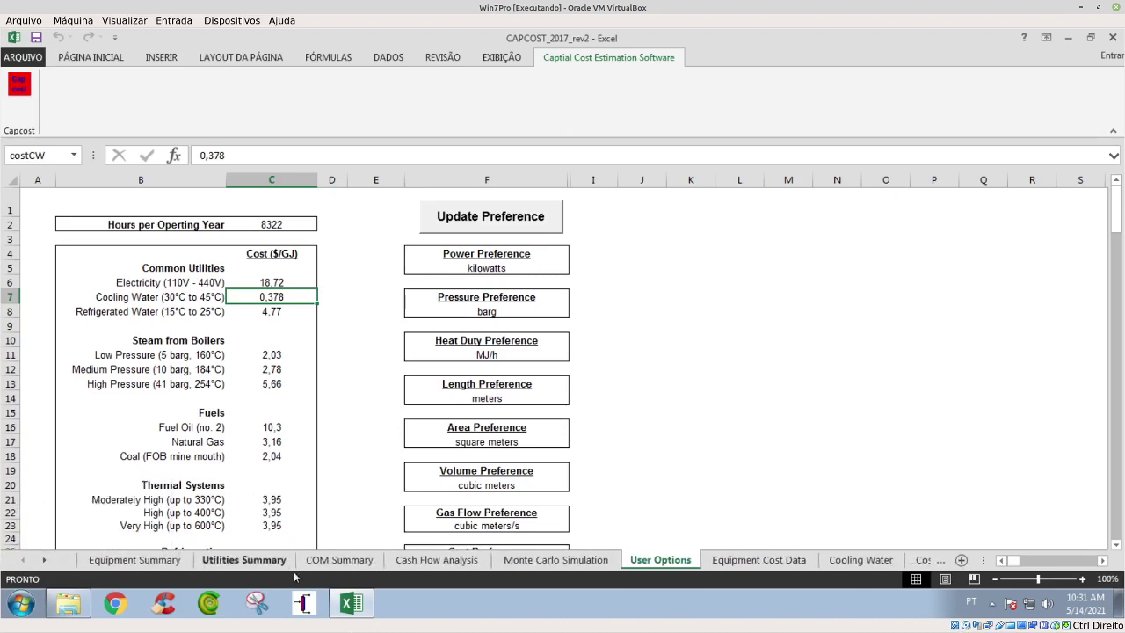
{"action": "left_click", "coordinate": [269, 563]}
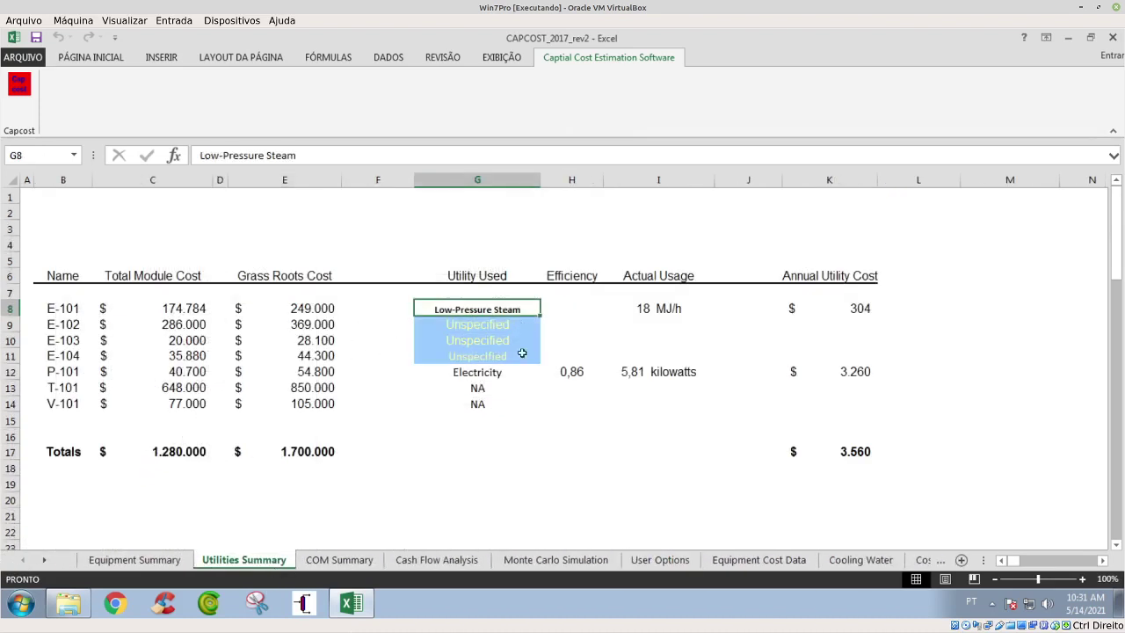
Examine the COM Summary sheet's materials, economic options, cost of manufacturing factors, project life and fixed capital distribution
{"action": "left_click", "coordinate": [334, 562]}
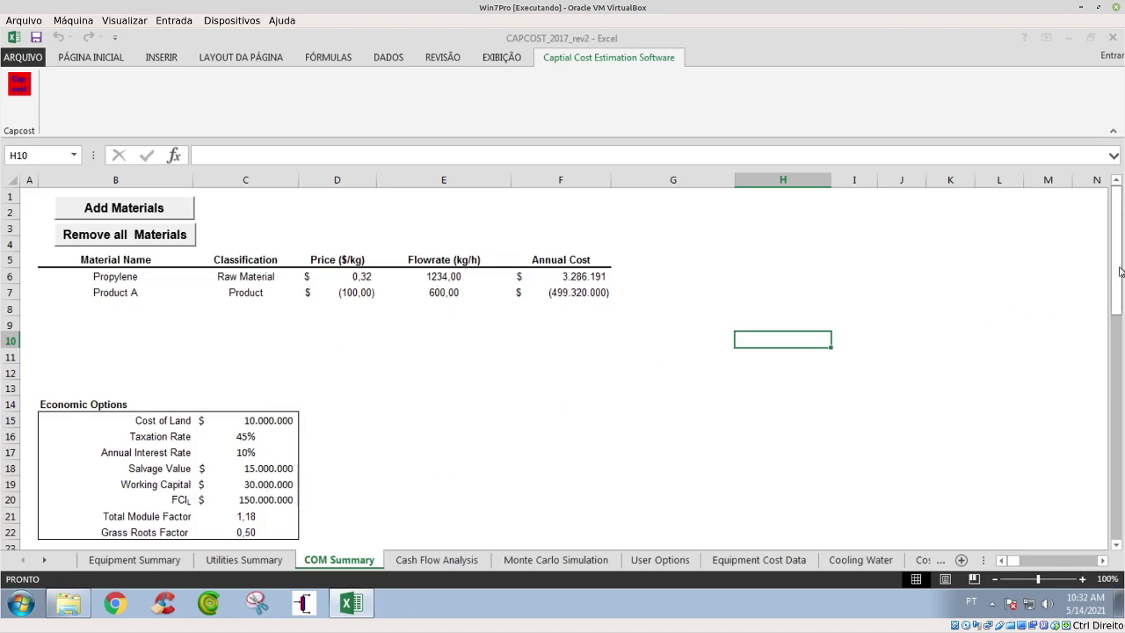
{"action": "left_click_drag", "start_coordinate": [1120, 272], "coordinate": [1118, 279]}
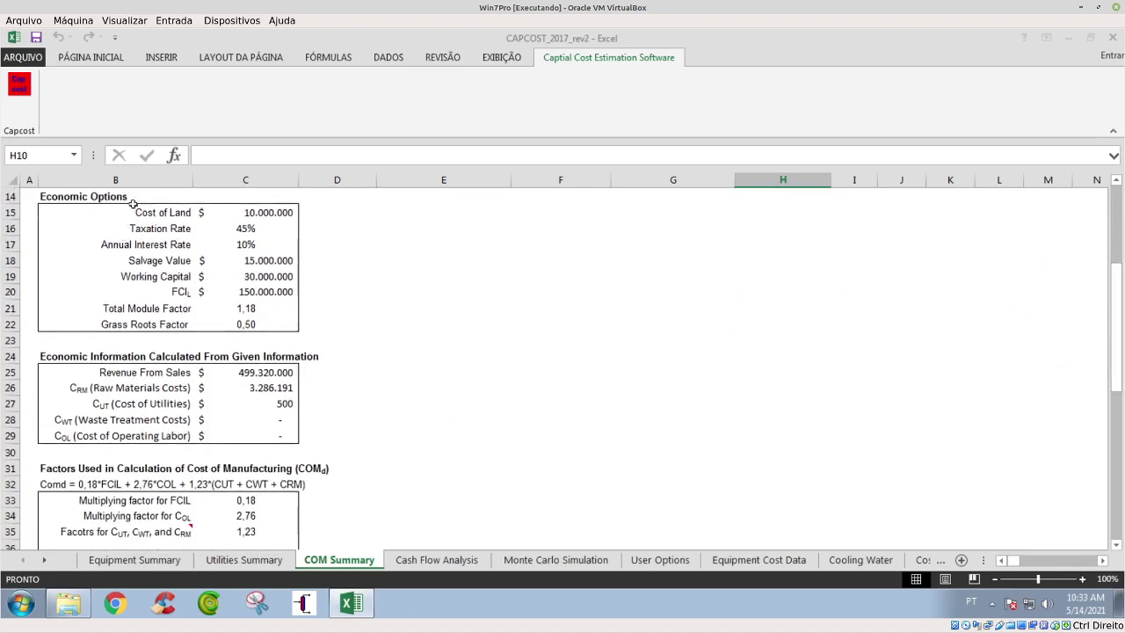
{"action": "left_click", "coordinate": [263, 214]}
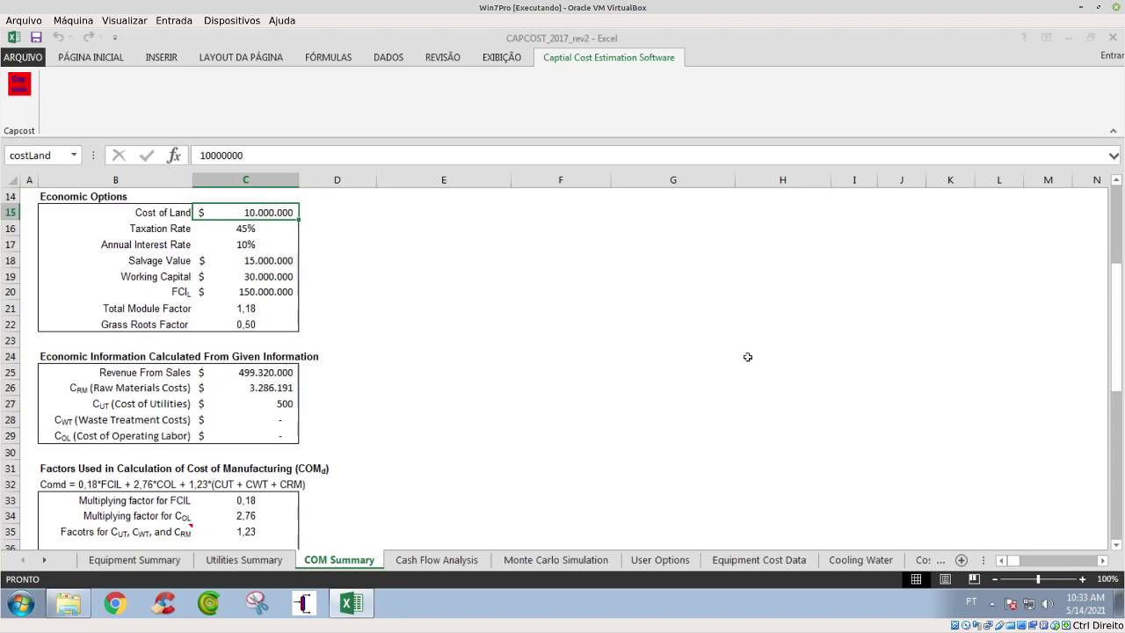
{"action": "left_click_drag", "start_coordinate": [1121, 330], "coordinate": [1122, 472]}
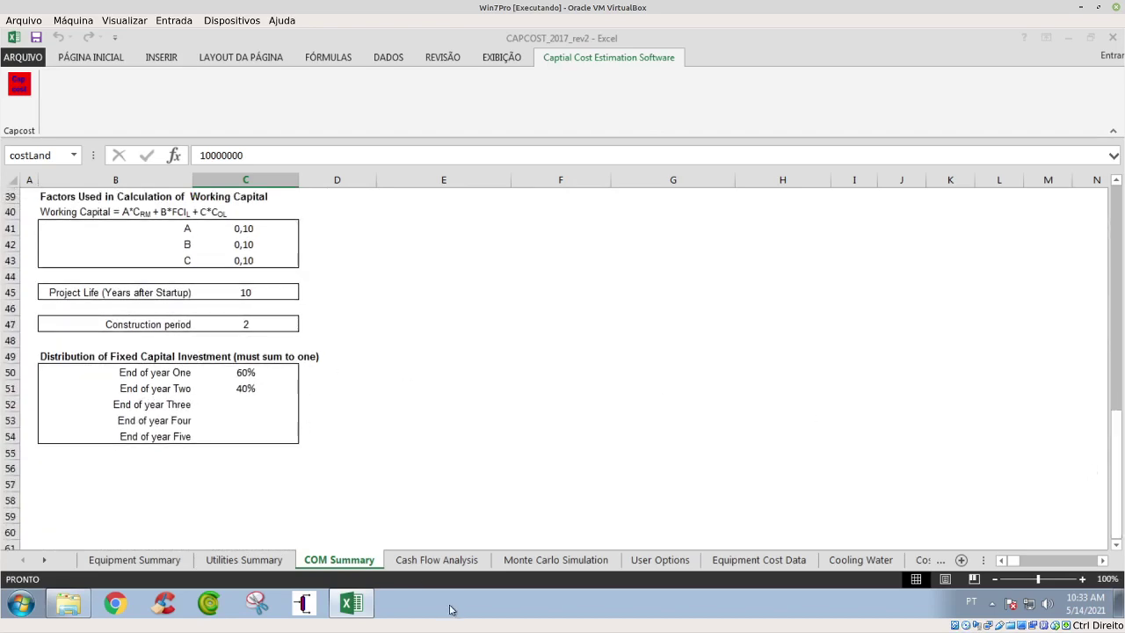
Examine the cash flow diagram, the profitability criteria and the yearly cash flow table on the Cash Flow Analysis sheet
{"action": "left_click", "coordinate": [438, 561]}
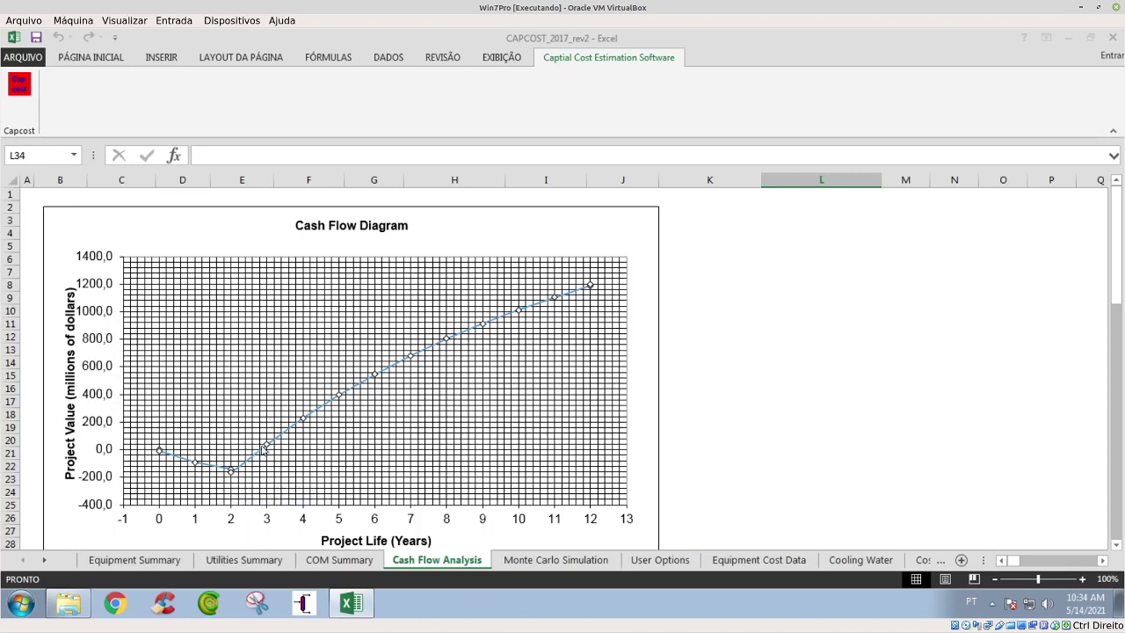
{"action": "mouse_move", "coordinate": [263, 453]}
{"action": "left_click_drag", "start_coordinate": [1121, 255], "coordinate": [1122, 266]}
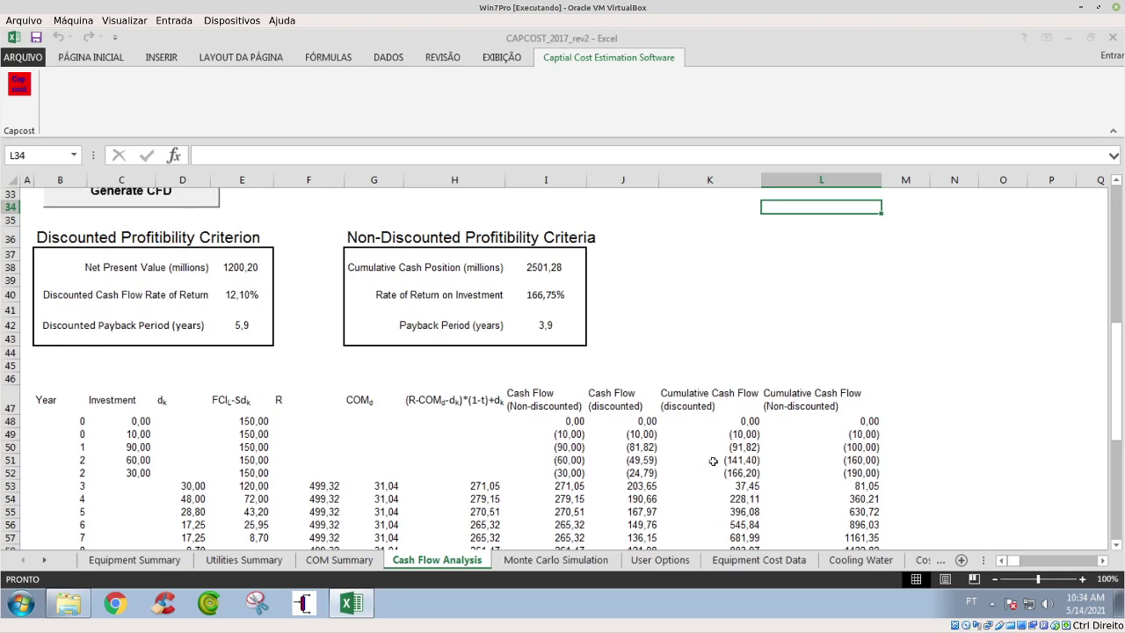
{"action": "left_click_drag", "start_coordinate": [1117, 392], "coordinate": [1119, 419]}
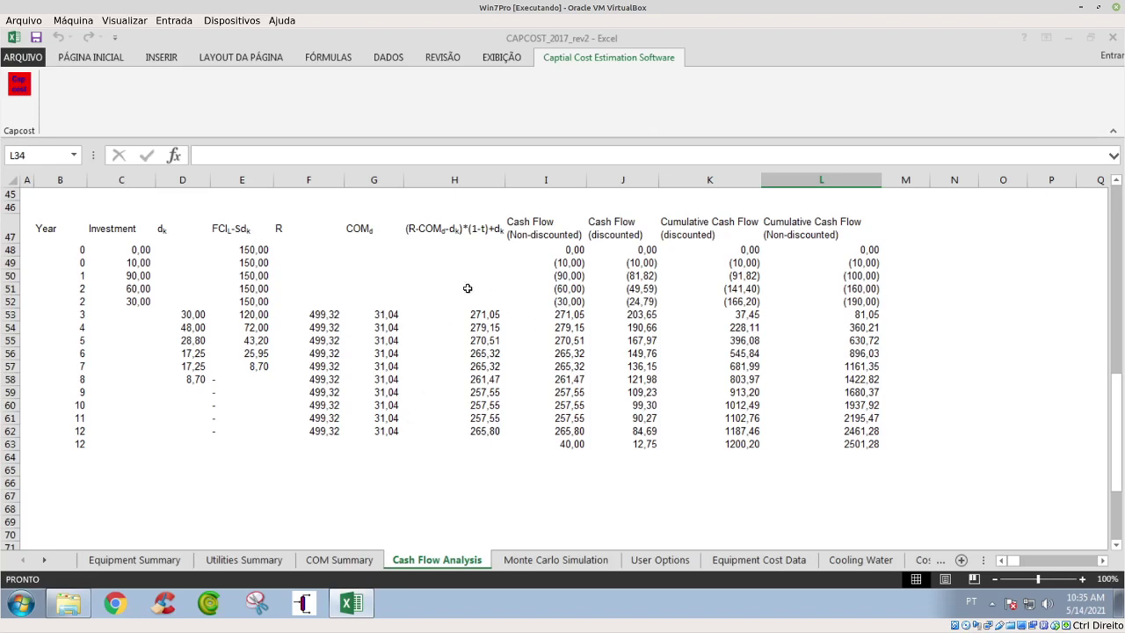
View the lower and upper variation limits of the key parameters on the Monte Carlo Simulation sheet
{"action": "left_click", "coordinate": [579, 563]}
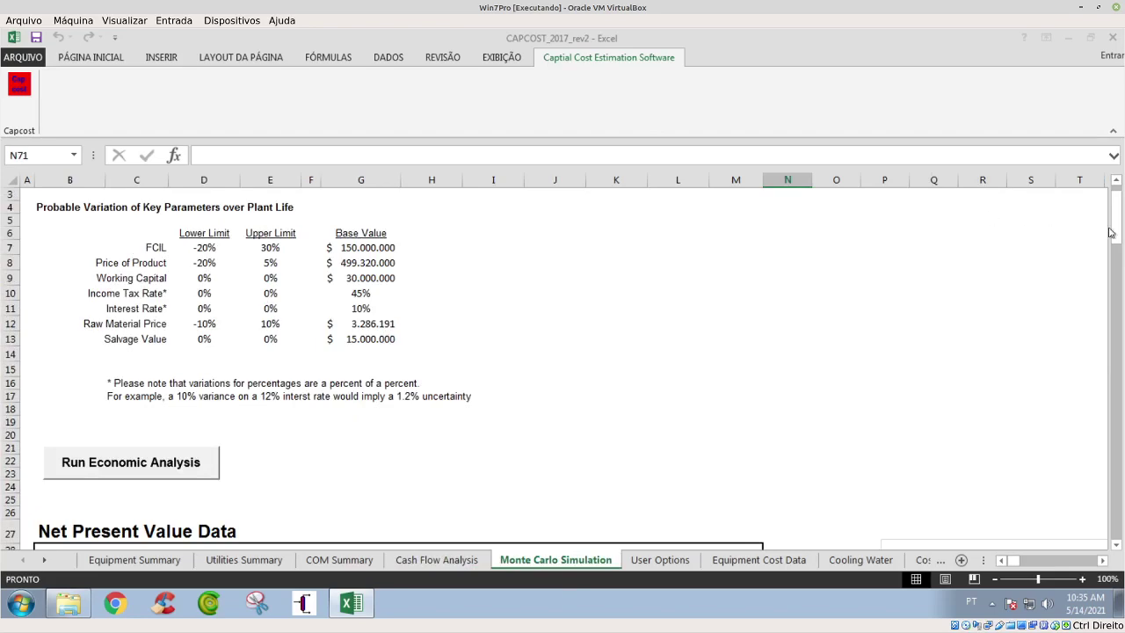
{"action": "left_click_drag", "start_coordinate": [1116, 220], "coordinate": [459, 213]}
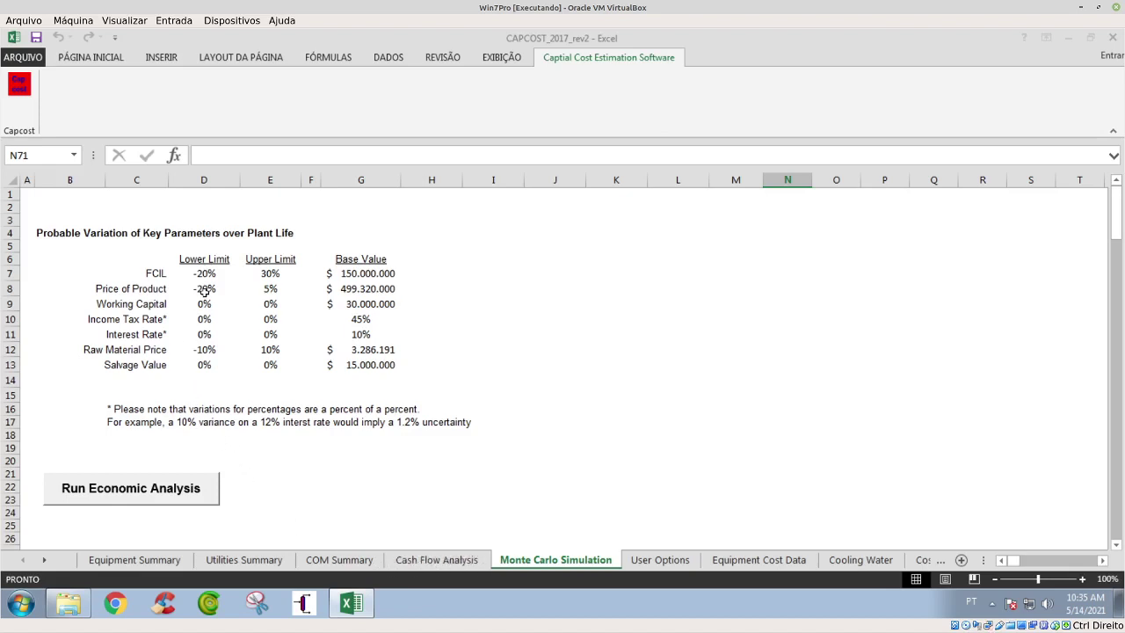
Review the materials and economic options on the COM Summary sheet against the yearly table in Cash Flow Analysis
{"action": "left_click", "coordinate": [334, 560]}
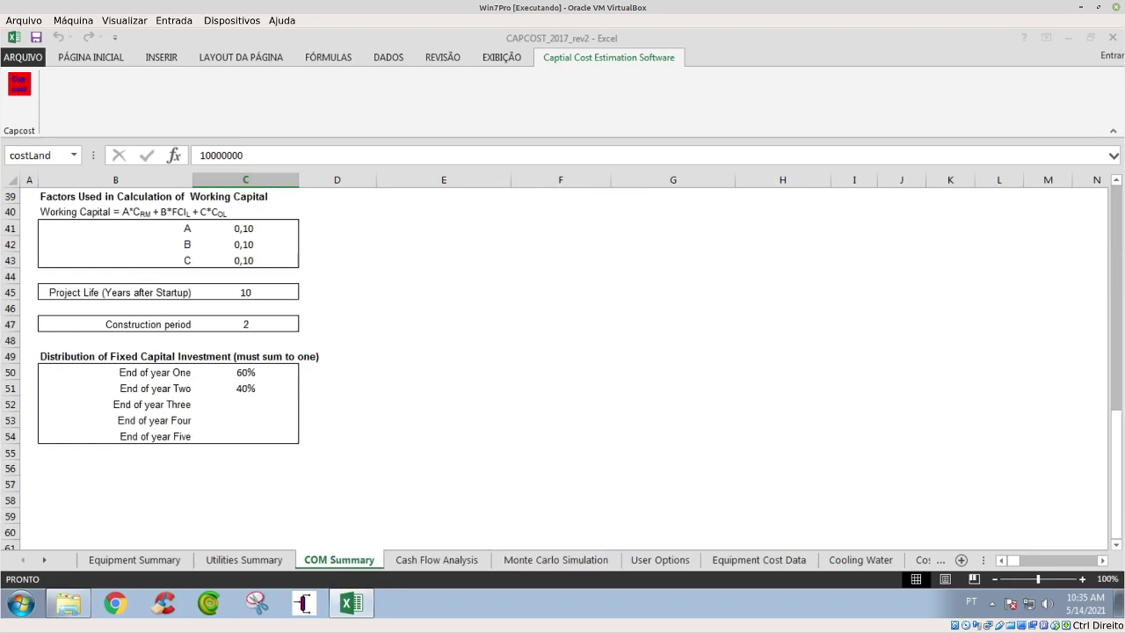
{"action": "scroll", "coordinate": [1104, 457], "scroll_direction": "up", "scroll_amount": 13}
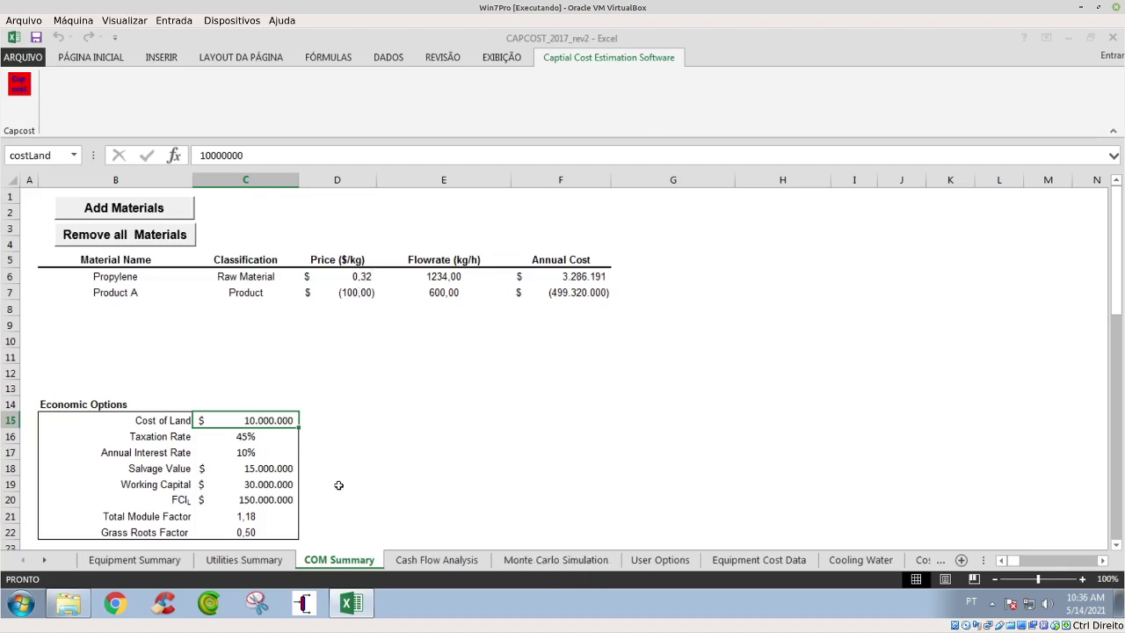
{"action": "left_click", "coordinate": [448, 560]}
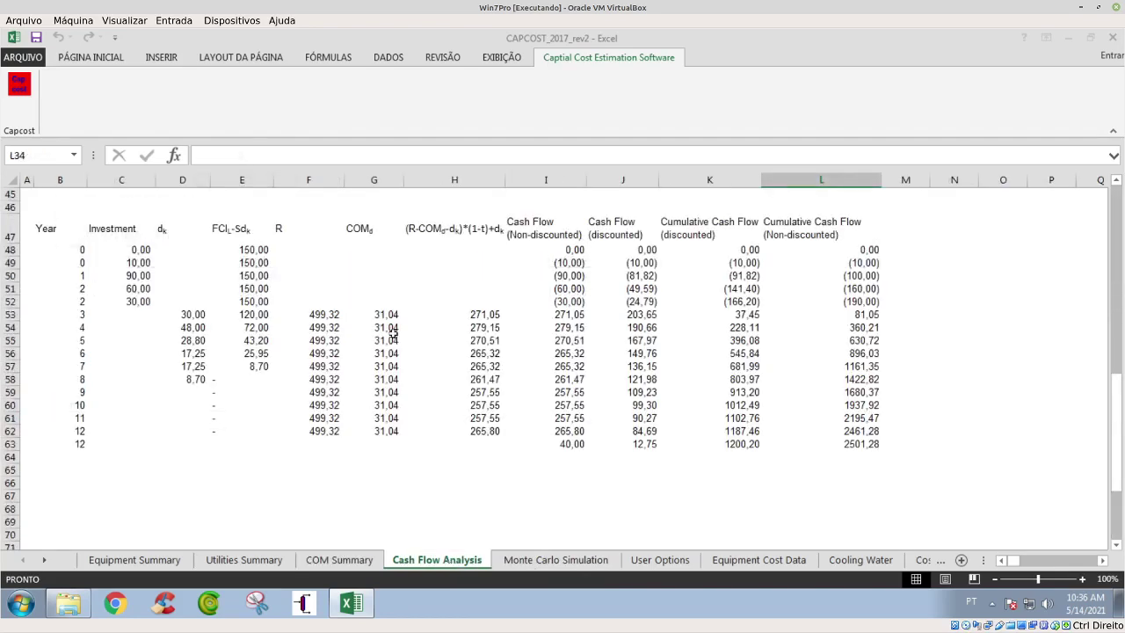
Review the discounted and non-discounted profitability criteria on the Cash Flow Analysis sheet, then the economic options on COM Summary
{"action": "left_click_drag", "start_coordinate": [1121, 405], "coordinate": [1119, 298]}
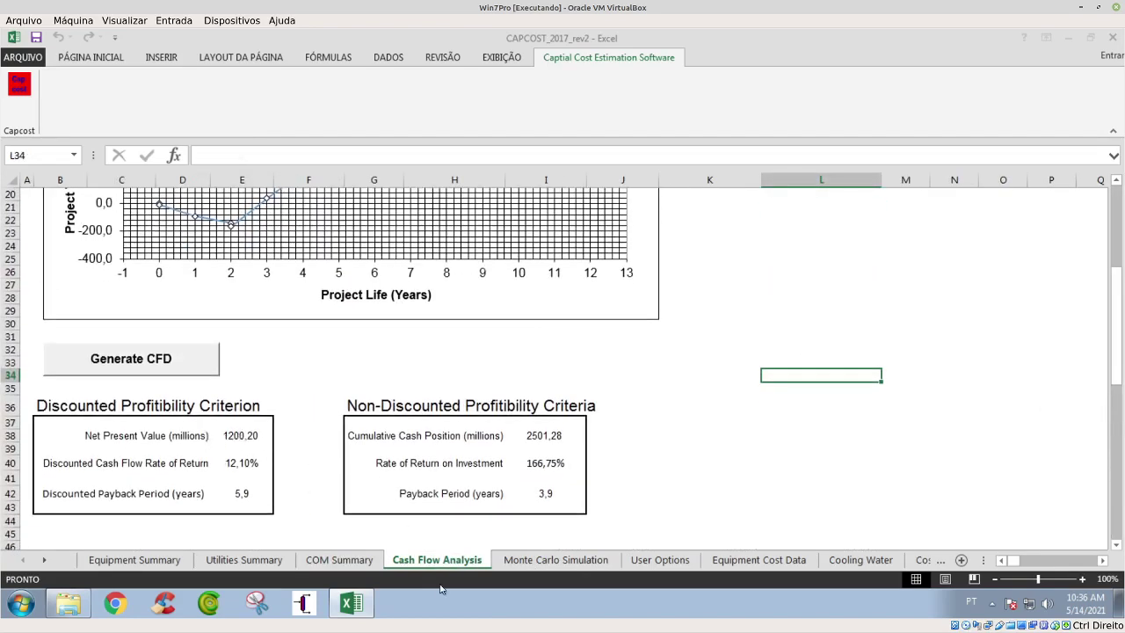
{"action": "left_click", "coordinate": [340, 560]}
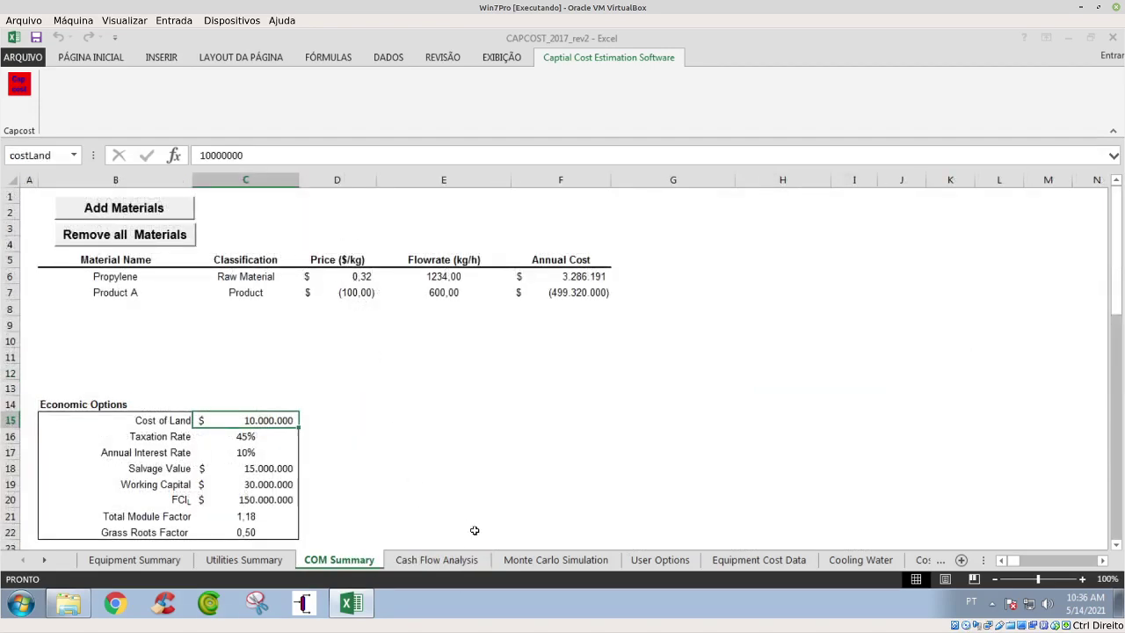
Examine the Monte Carlo Simulation sheet's net present value, rate of return, payback period and cumulative cash position data with their charts
{"action": "left_click", "coordinate": [540, 563]}
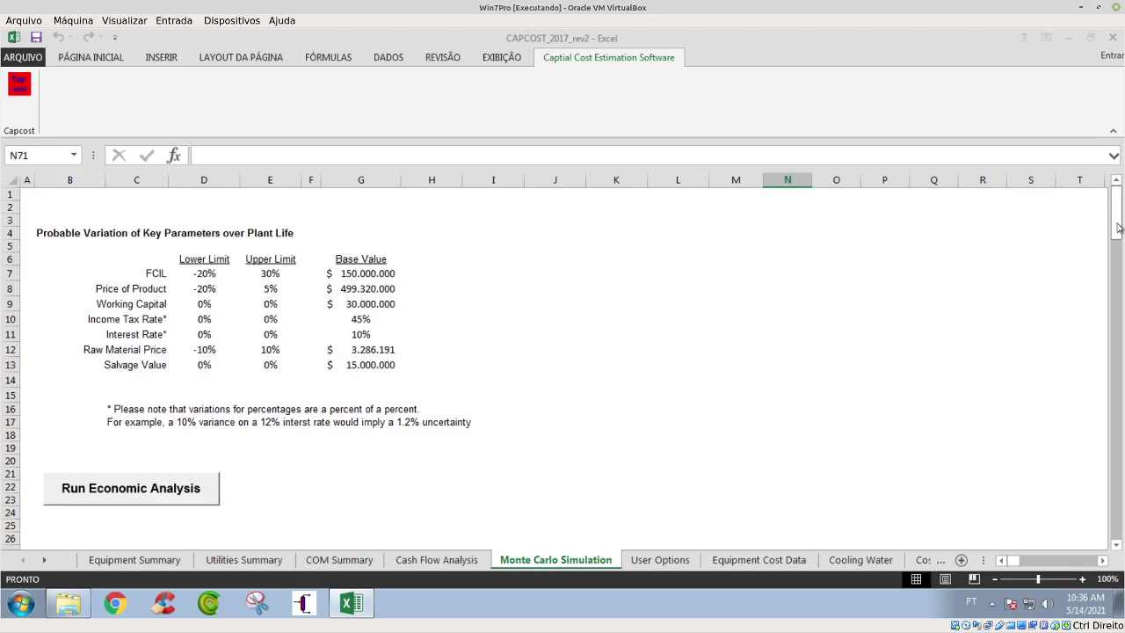
{"action": "left_click_drag", "start_coordinate": [1115, 220], "coordinate": [1120, 282]}
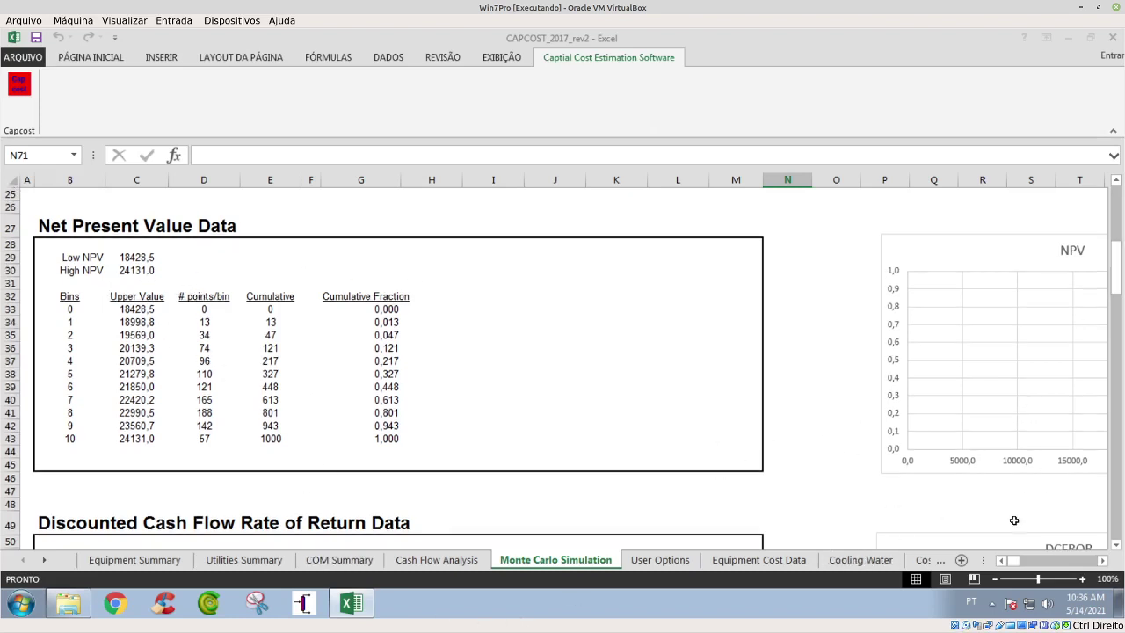
{"action": "left_click_drag", "start_coordinate": [1007, 564], "coordinate": [937, 480]}
{"action": "scroll", "coordinate": [940, 417], "scroll_direction": "down", "scroll_amount": 6}
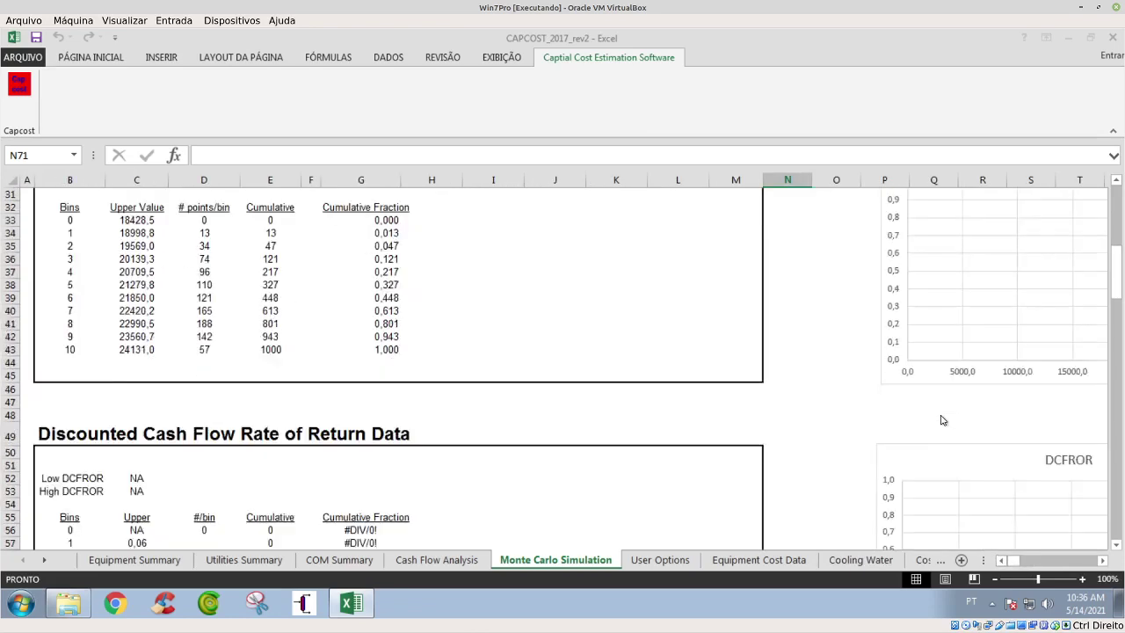
{"action": "scroll", "coordinate": [986, 405], "scroll_direction": "down", "scroll_amount": 7}
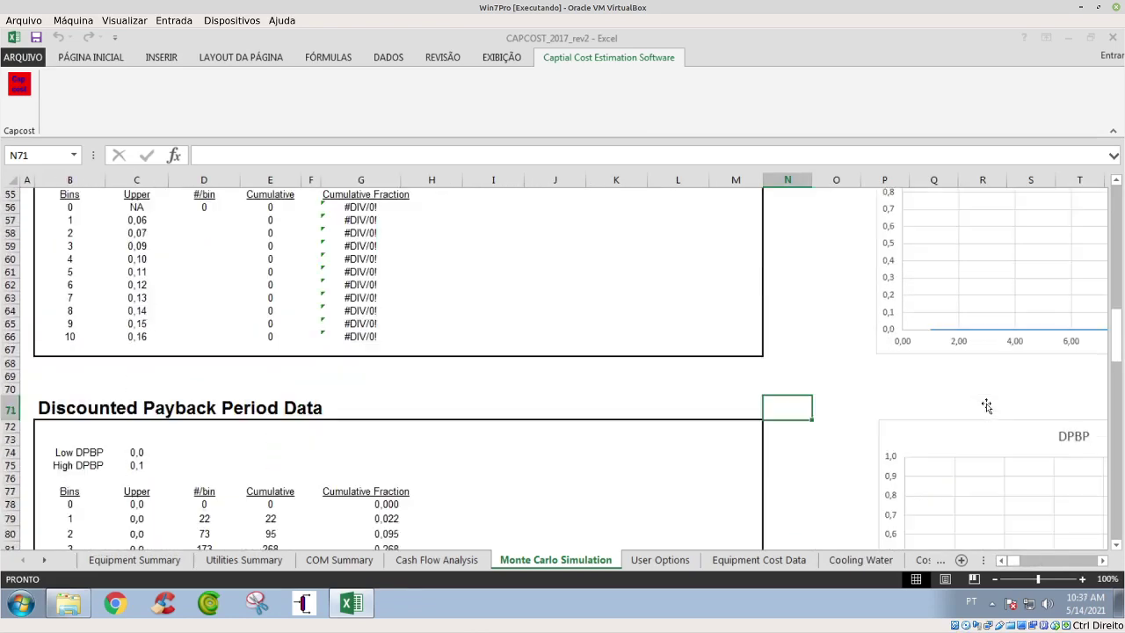
{"action": "scroll", "coordinate": [986, 402], "scroll_direction": "down", "scroll_amount": 2}
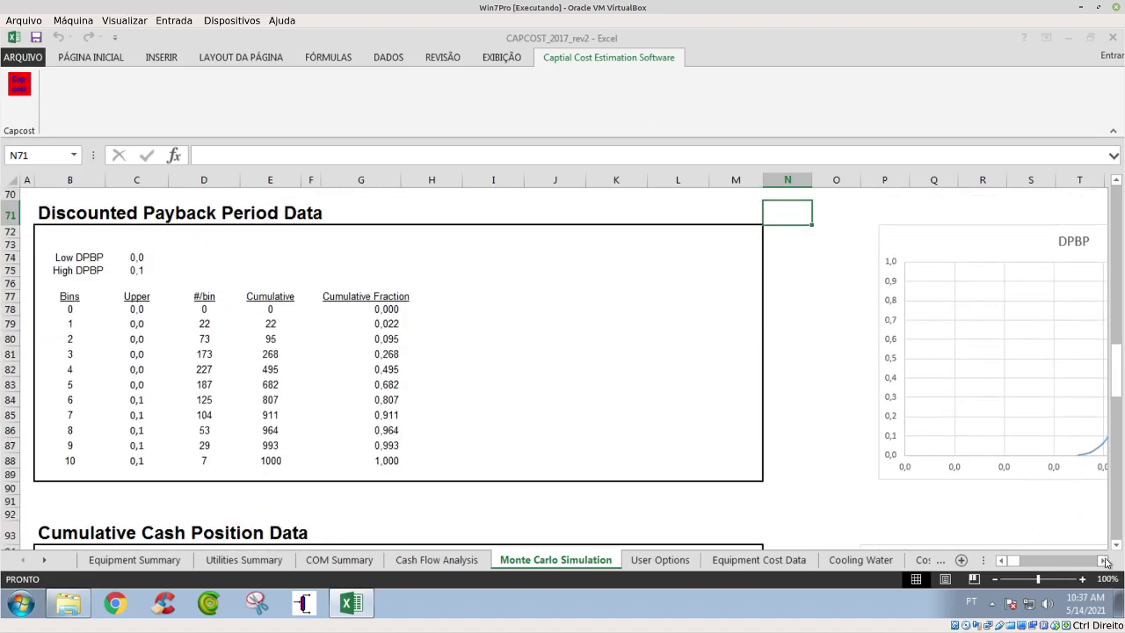
{"action": "left_click", "coordinate": [1106, 560]}
{"action": "left_click_drag", "start_coordinate": [1106, 561], "coordinate": [1106, 561]}
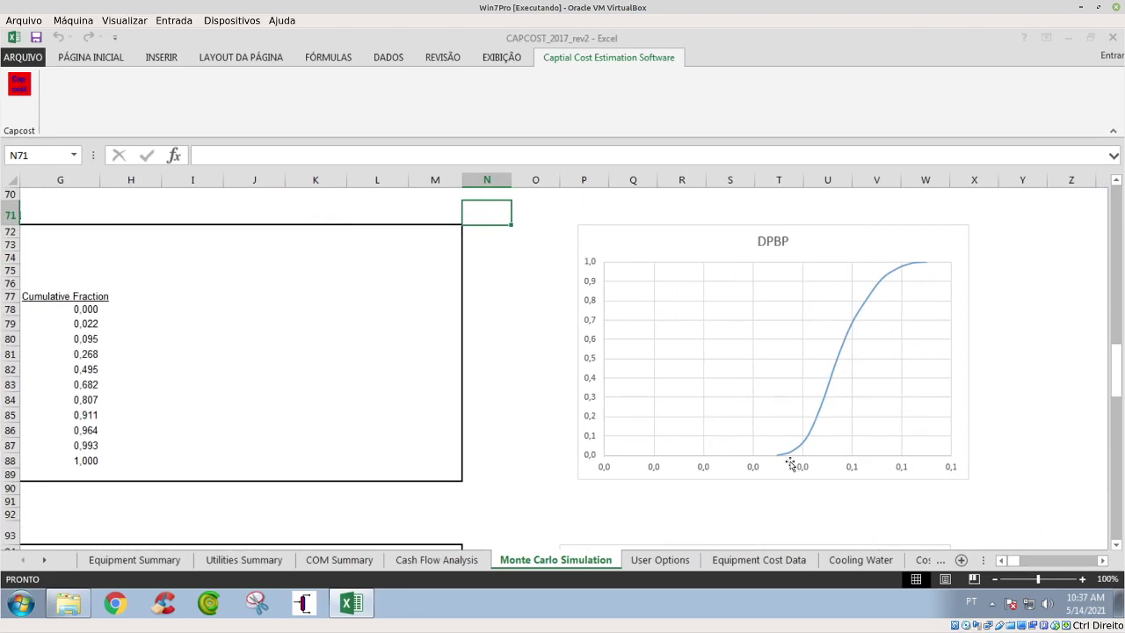
{"action": "scroll", "coordinate": [873, 483], "scroll_direction": "down", "scroll_amount": 3}
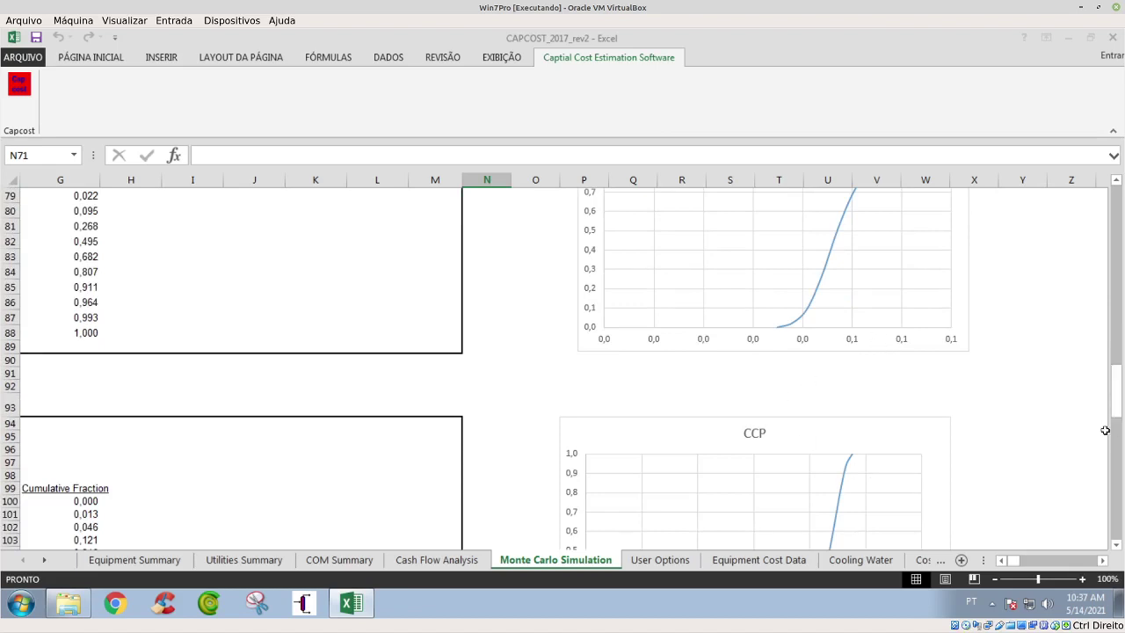
Recheck the key parameter variation table on the Monte Carlo Simulation sheet and open the User Options sheet
{"action": "left_click_drag", "start_coordinate": [1104, 430], "coordinate": [1107, 202]}
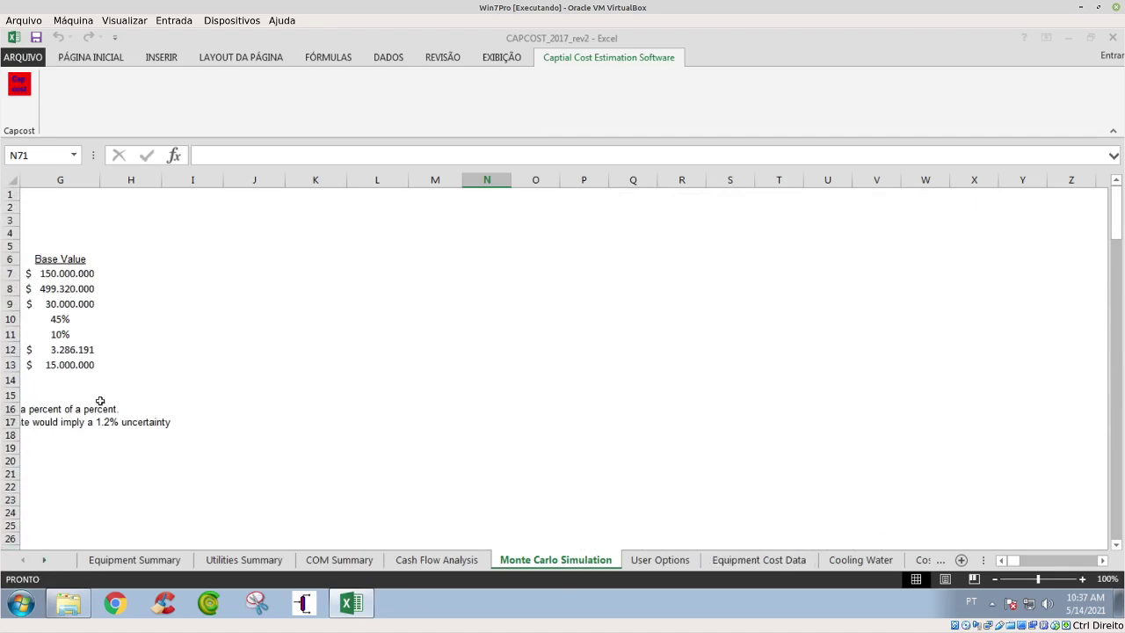
{"action": "left_click", "coordinate": [1001, 560]}
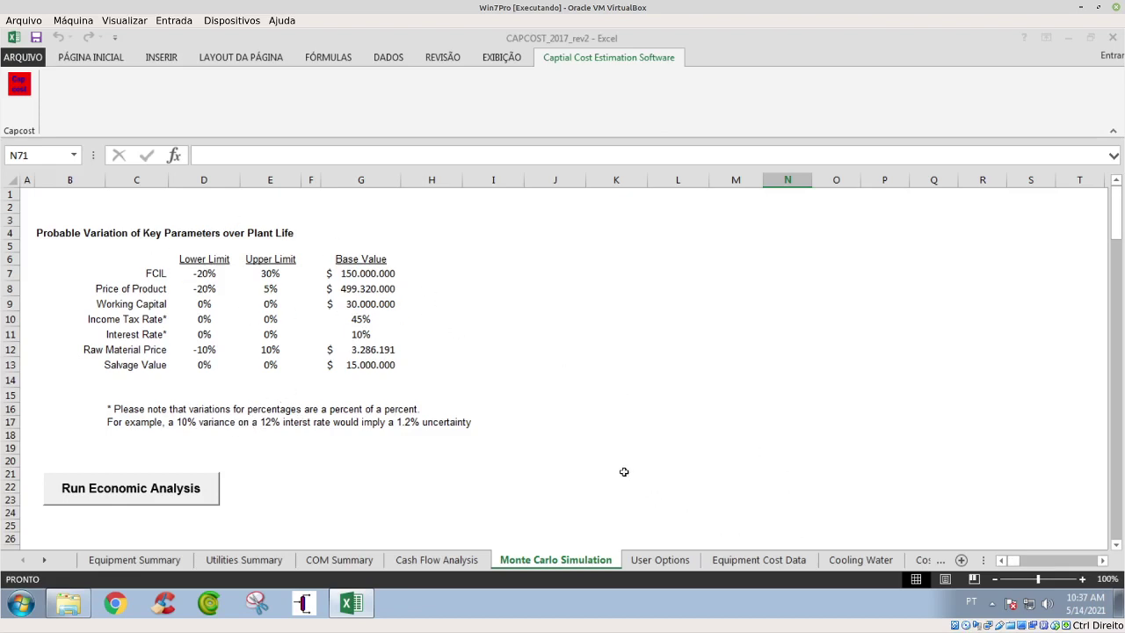
{"action": "left_click", "coordinate": [661, 560]}
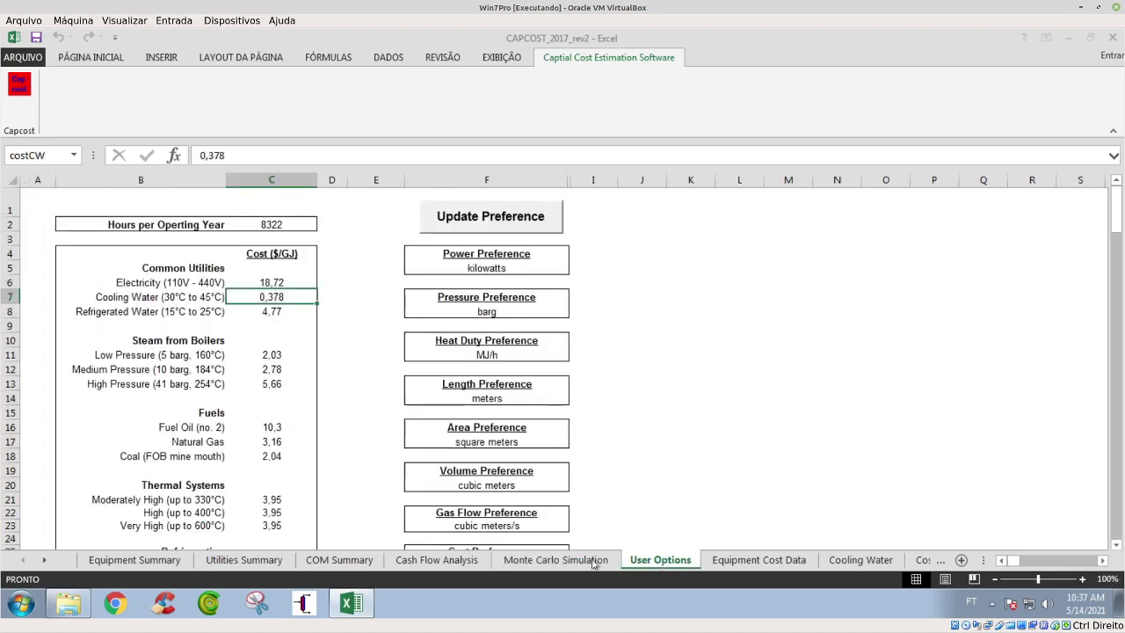